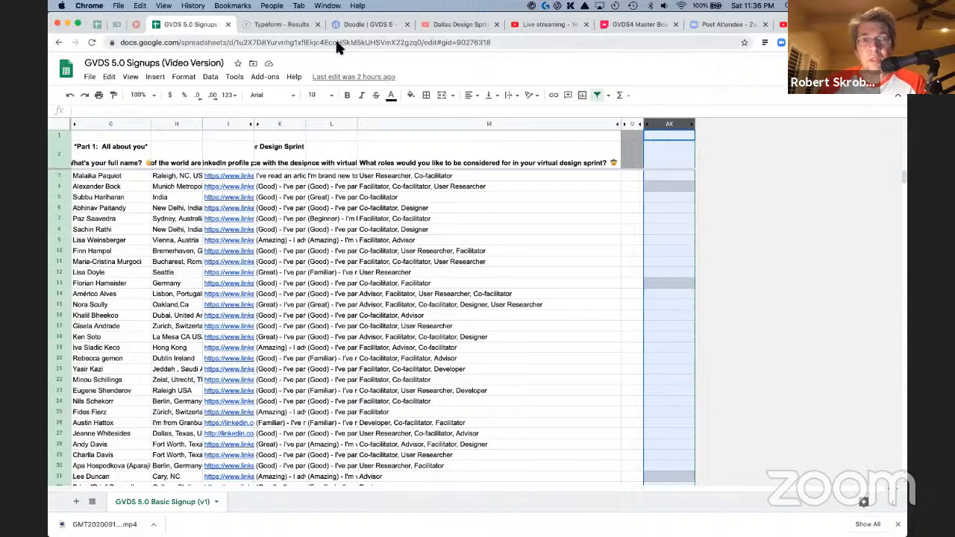
Switch to the Typeform results and set question 1 as the display question for the response list
left_click(293, 27)
left_click(397, 179)
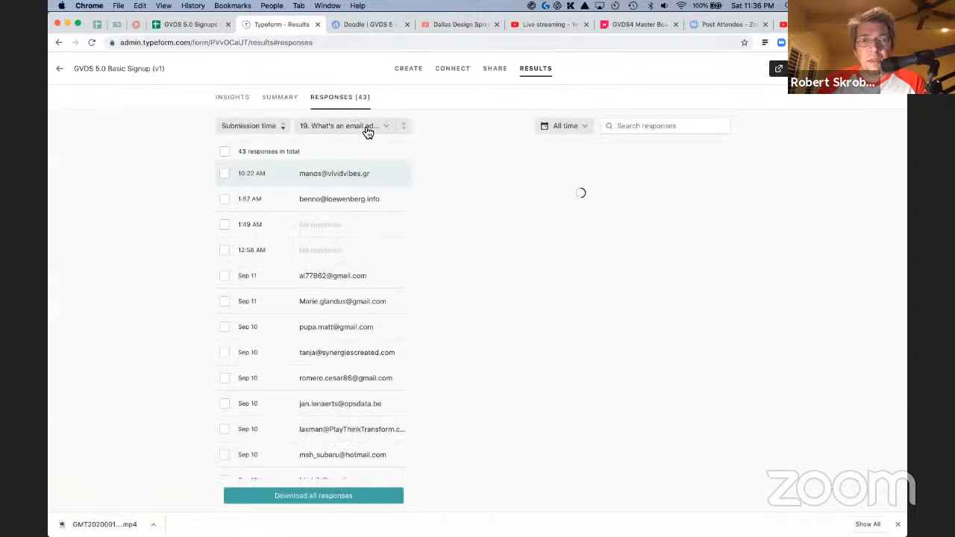
left_click(366, 127)
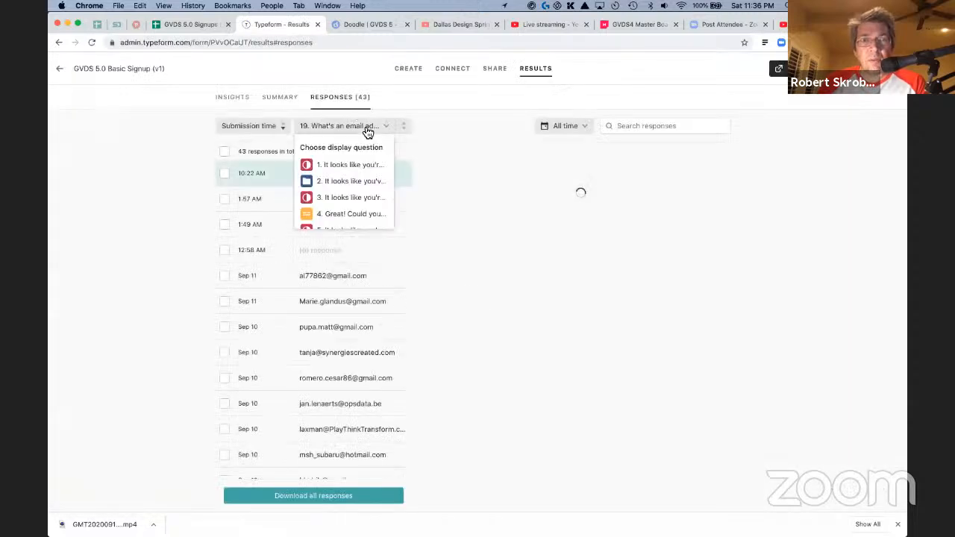
left_click(354, 173)
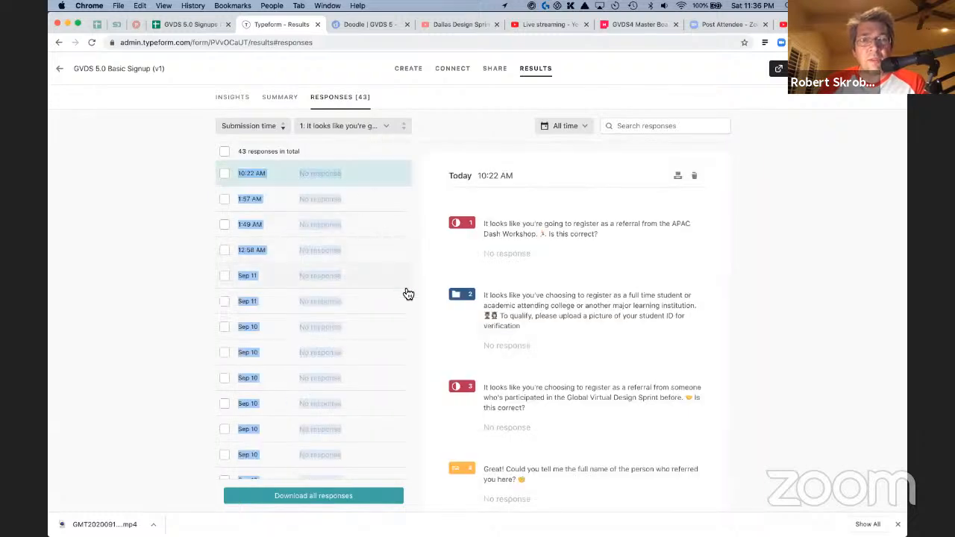
left_click(431, 297)
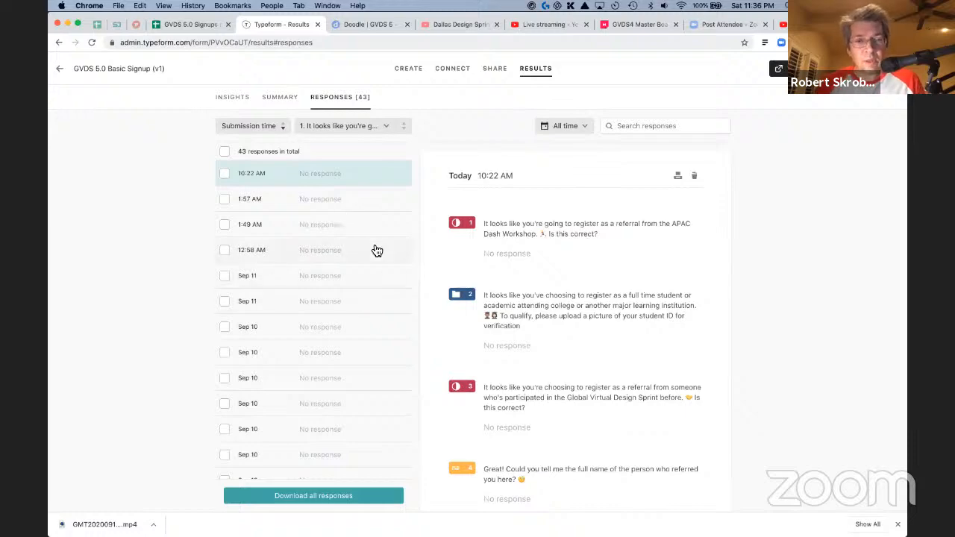
Switch to the responses (56) spreadsheet in Numbers and examine the participant answers and separate role columns, from Advisor to Other
key("super+Tab")
key("super+Tab")
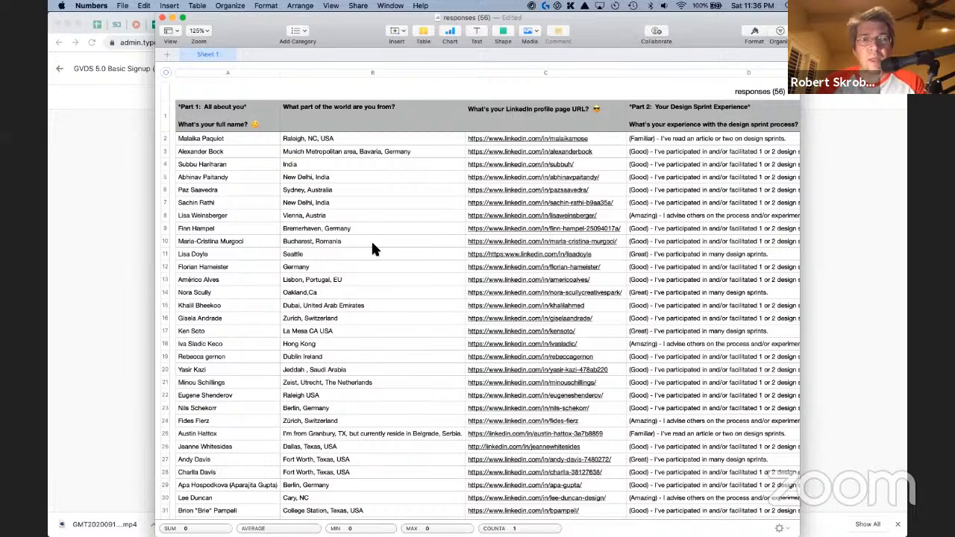
scroll(373, 246, "right", 2)
scroll(373, 246, "down", 1)
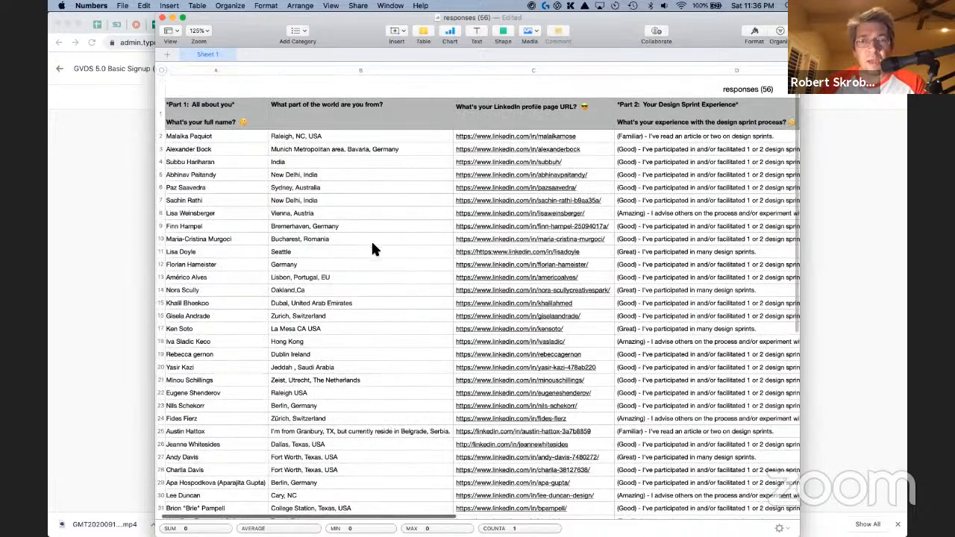
scroll(372, 249, "right", 8)
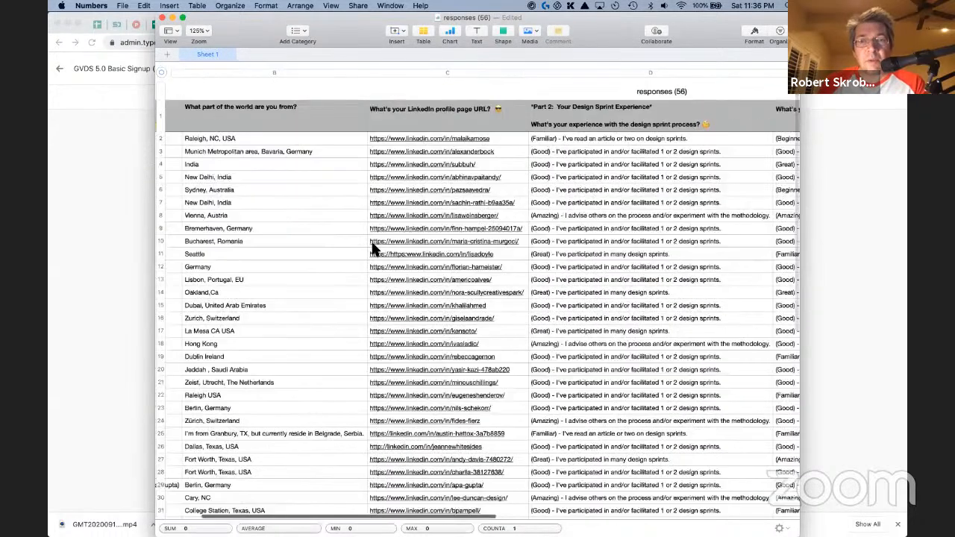
scroll(372, 249, "right", 15)
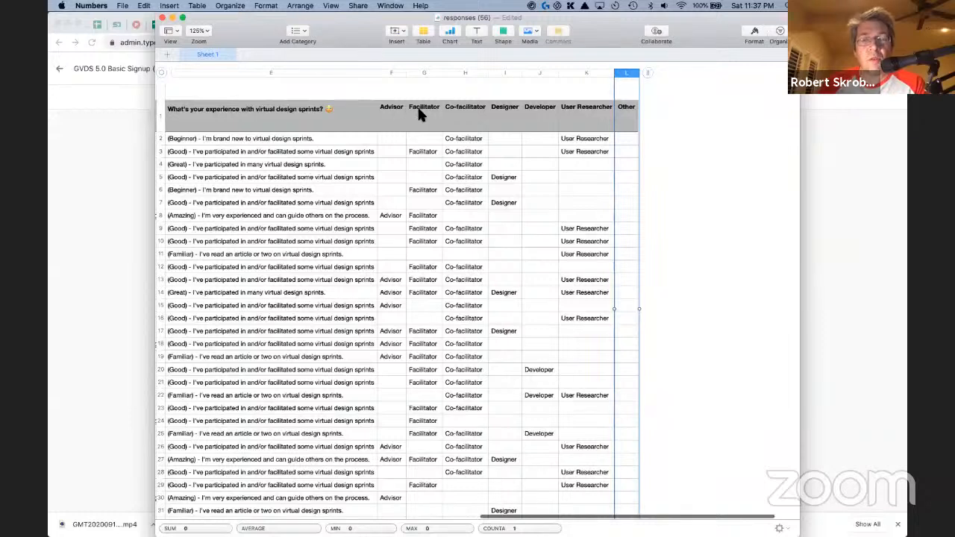
left_click(599, 82)
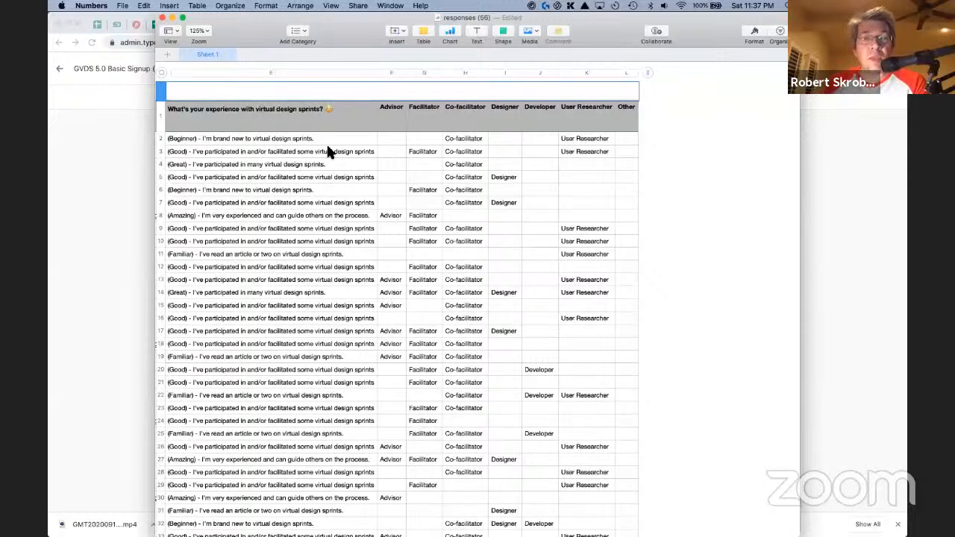
scroll(402, 293, "left", 2)
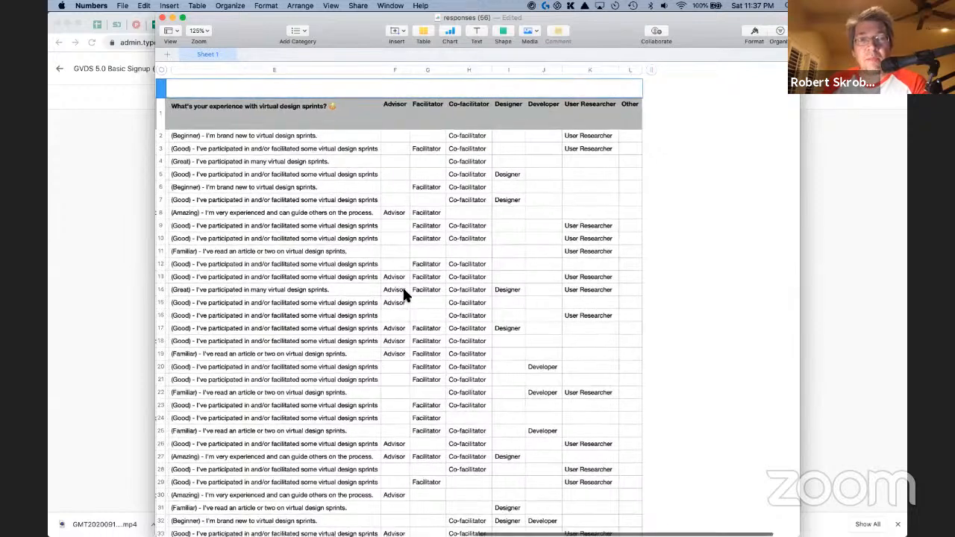
Return to the GVDS 5.0 Signups sheet in Chrome and unhide columns N to T, allowing the protected edit and muting its warning for 5 minutes
left_click(130, 146)
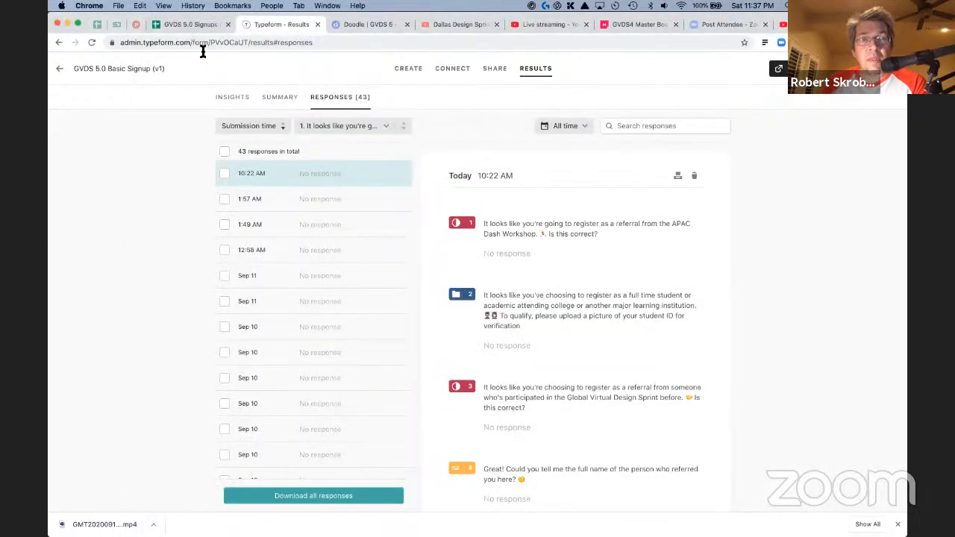
left_click(187, 26)
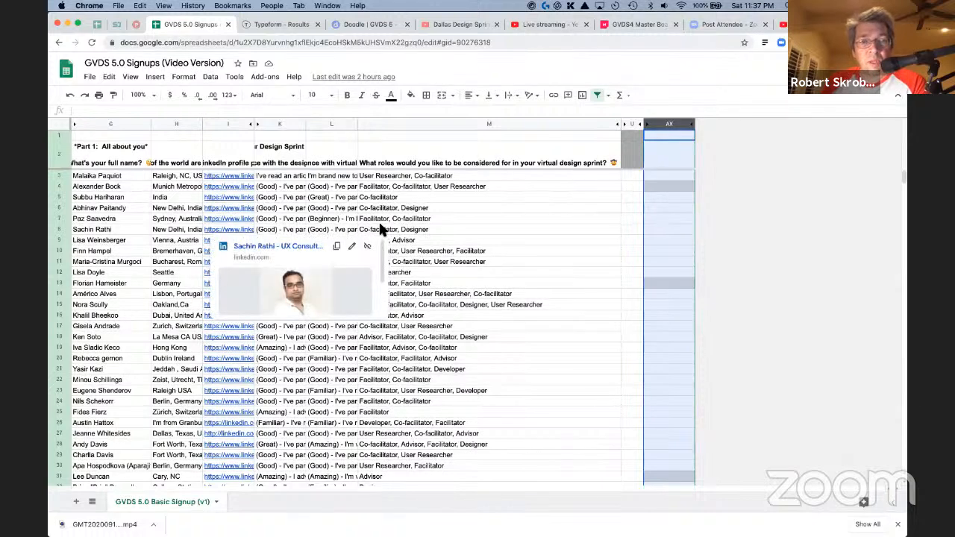
left_click(423, 219)
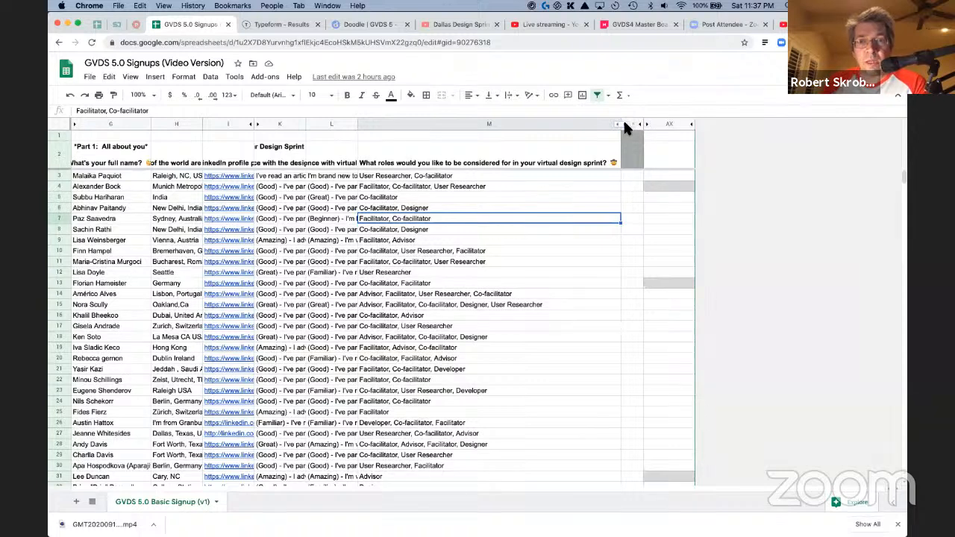
left_click(628, 126)
left_click(427, 303)
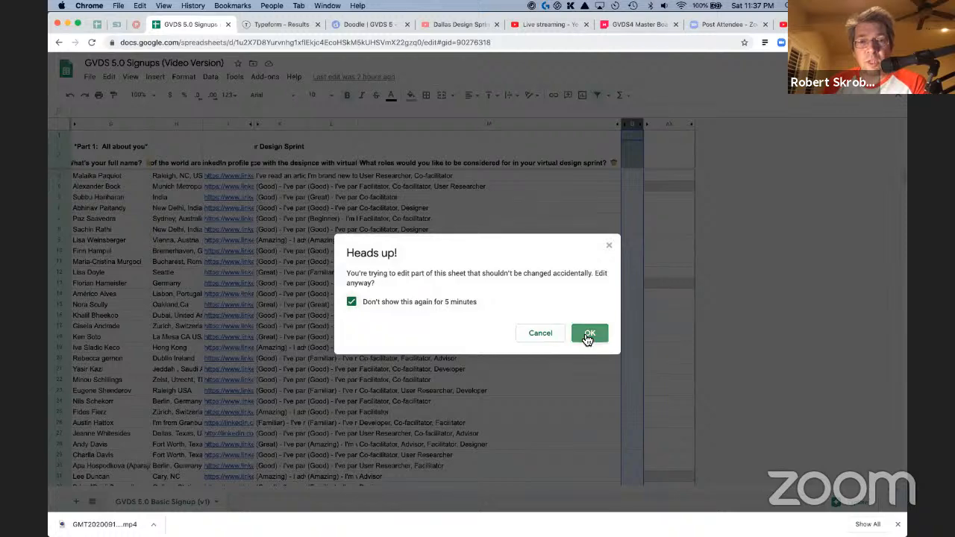
left_click(587, 336)
left_click(701, 273)
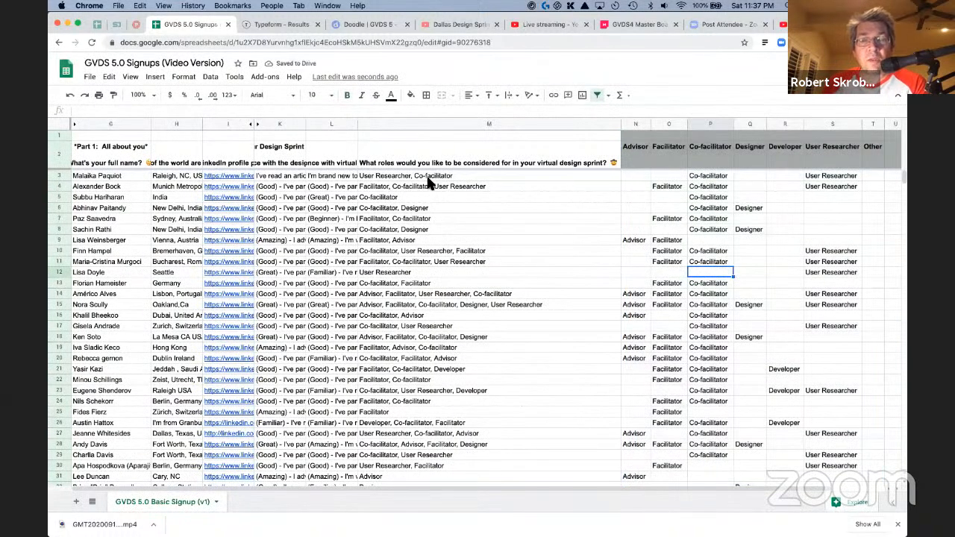
Hide and restore column M with the combined answers about preferred sprint roles
left_click(466, 123)
right_click(467, 124)
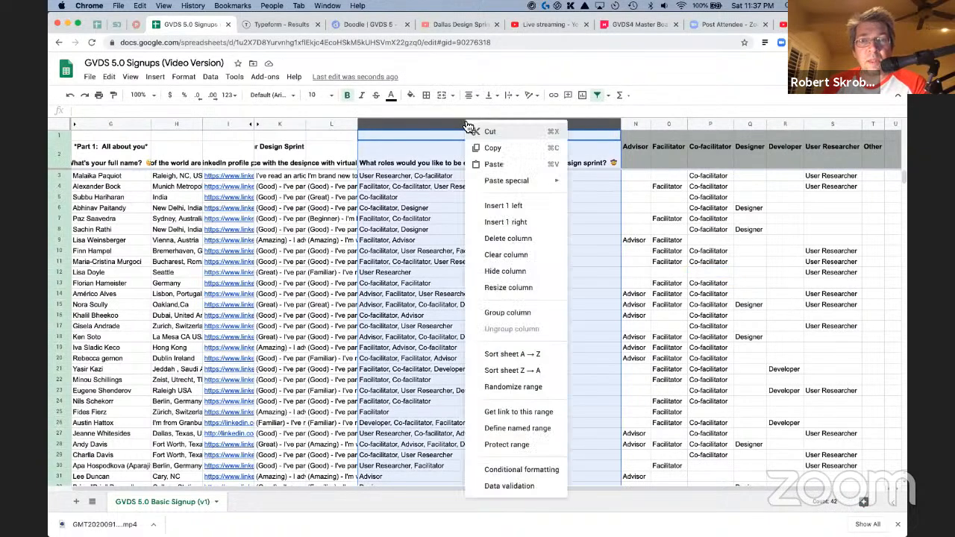
left_click(505, 273)
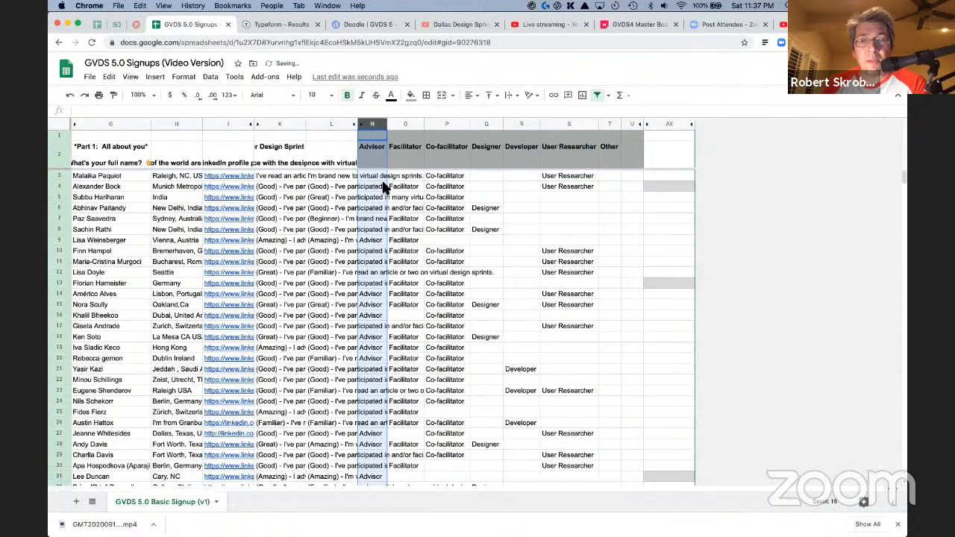
left_click(407, 197)
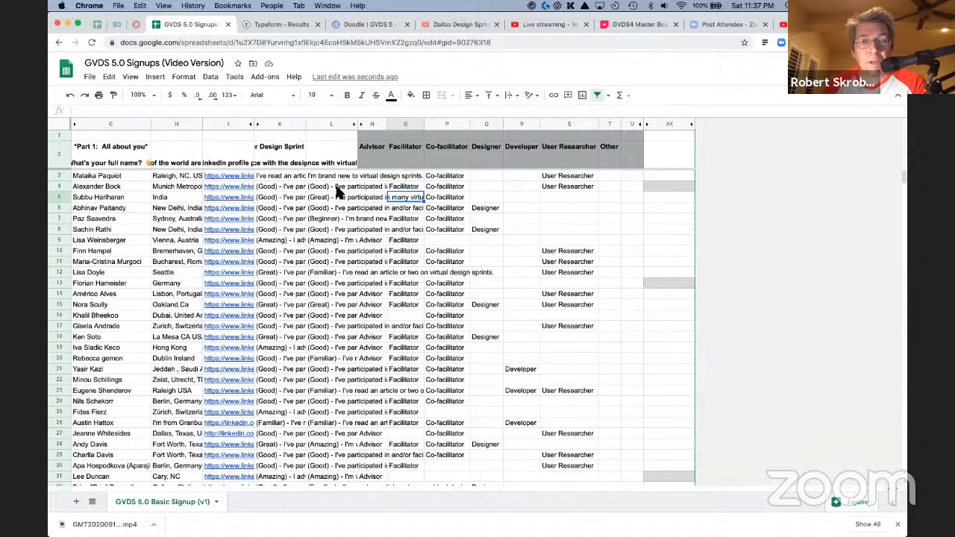
left_click(355, 124)
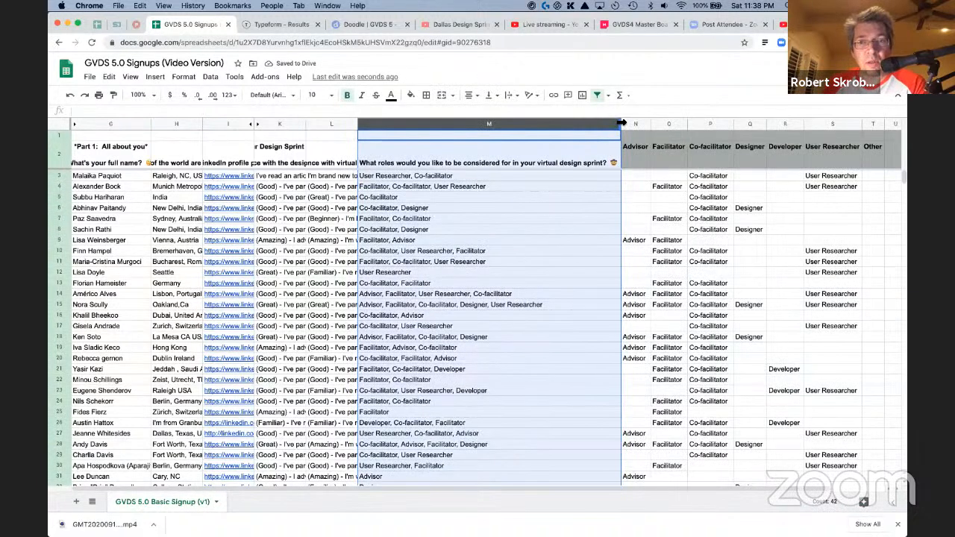
Narrow column M so that the separate role columns from Advisor to Other fit beside it
left_click_drag(619, 124, 479, 123)
left_click(558, 239)
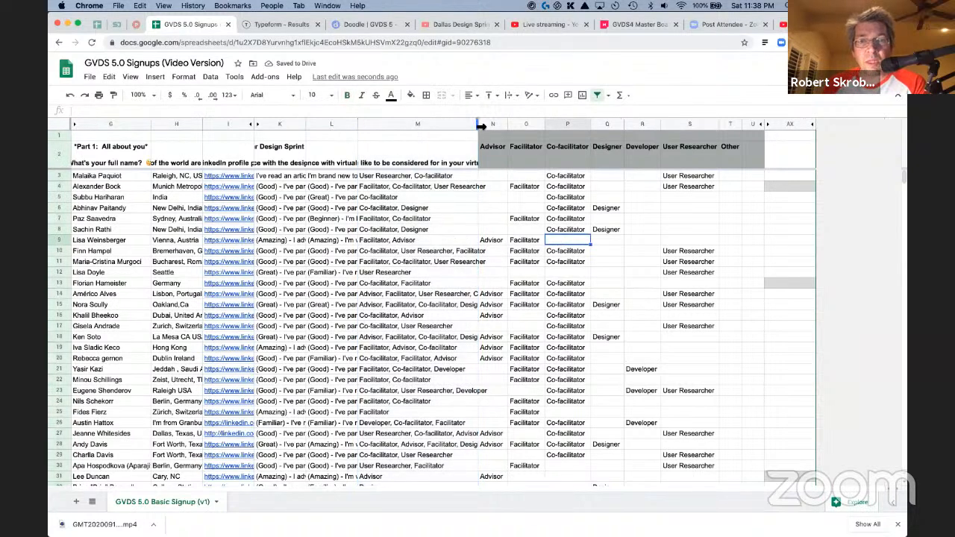
left_click_drag(479, 123, 500, 125)
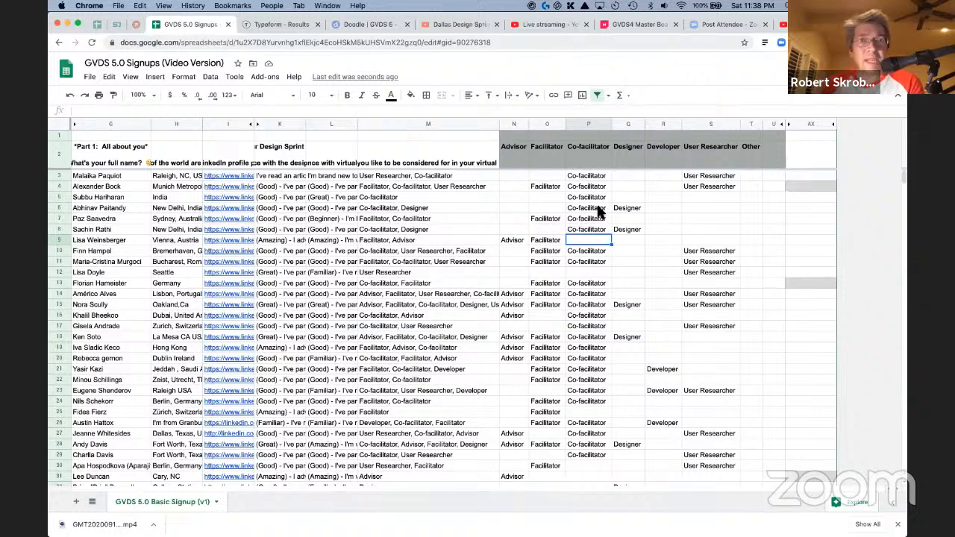
Switch to the suspended Doodle poll GVDS 5 - Sprint Week Availability, reload it and bring up its availability table
left_click(358, 26)
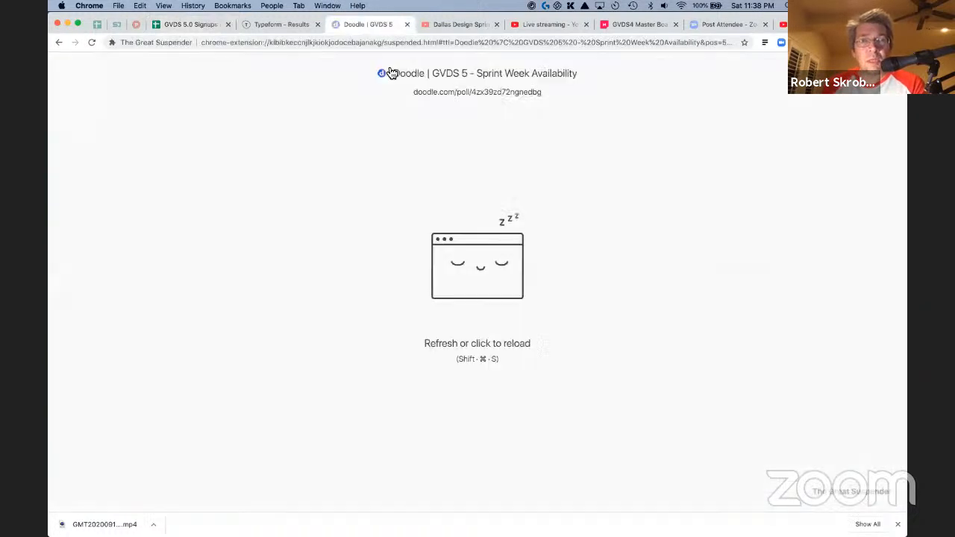
left_click(464, 237)
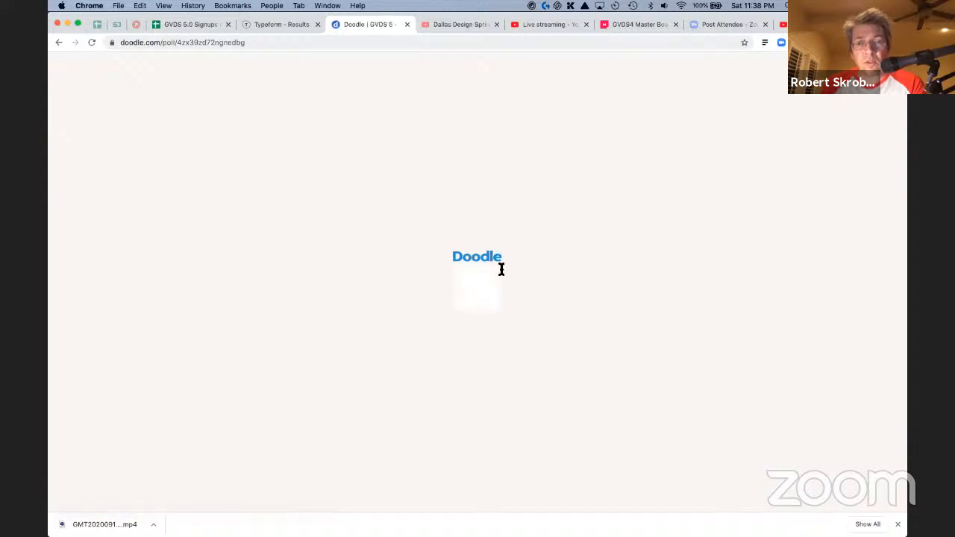
scroll(512, 297, "down", 5)
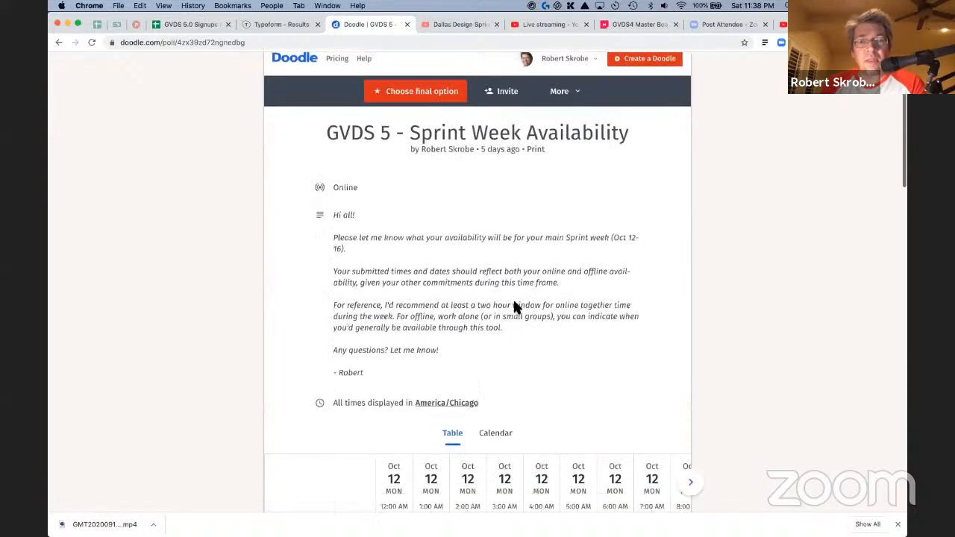
scroll(513, 297, "down", 3)
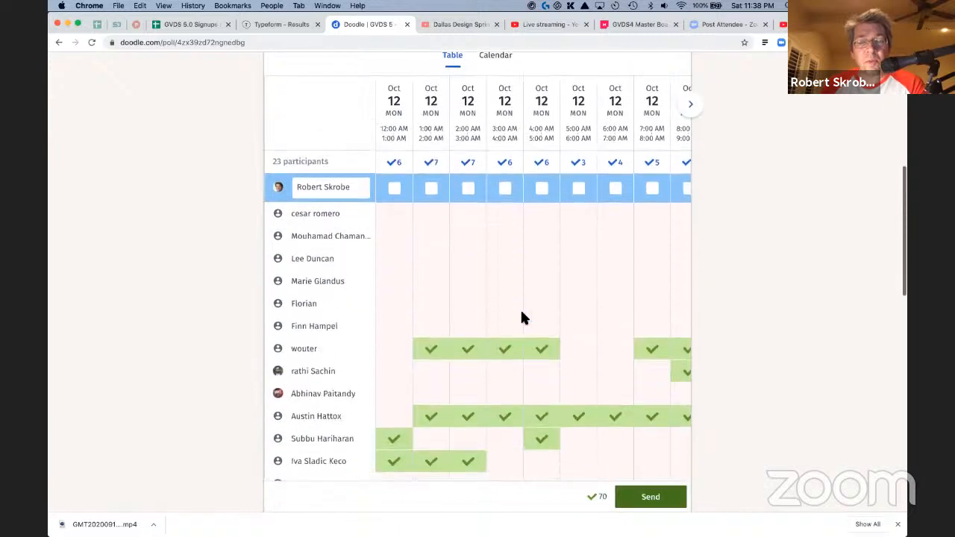
Examine the participants' hourly availability for Monday, October 12 and Tuesday, October 13 in the poll table
scroll(532, 296, "right", 1)
scroll(532, 296, "right", 3)
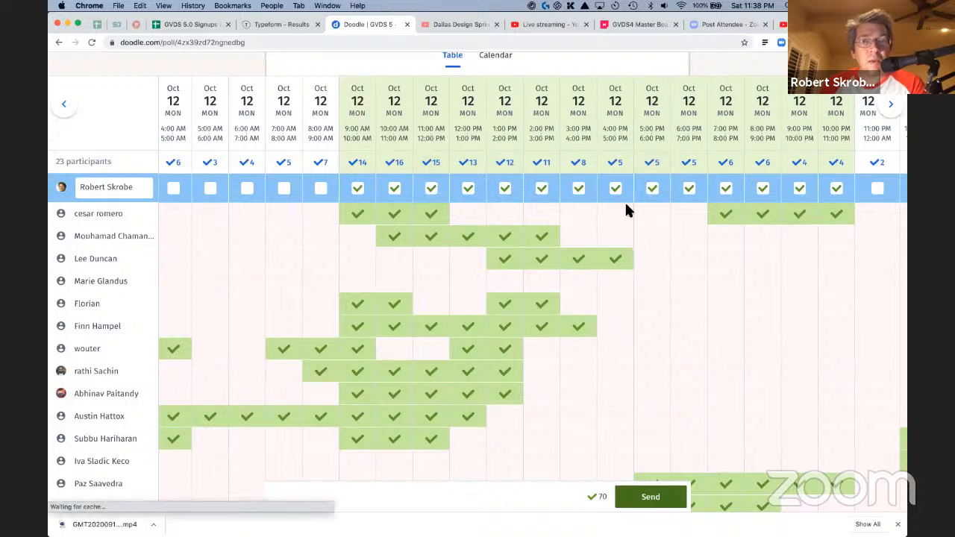
scroll(624, 203, "up", 1)
scroll(624, 201, "down", 2)
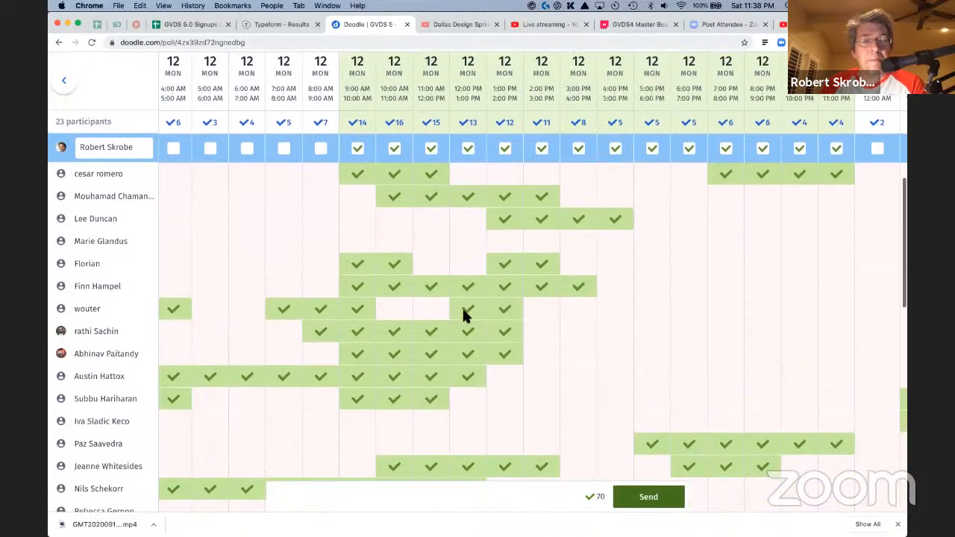
scroll(474, 311, "down", 1)
scroll(447, 252, "up", 2)
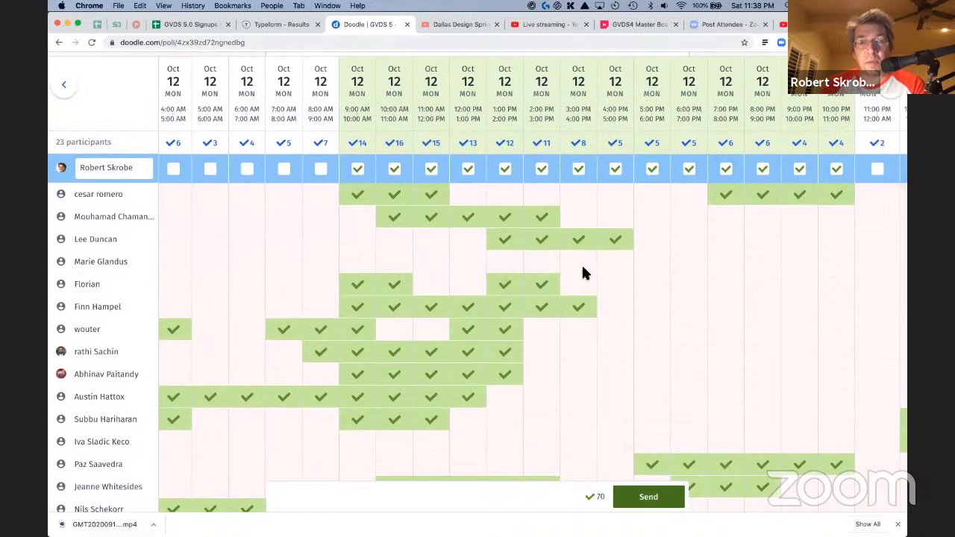
scroll(583, 268, "right", 5)
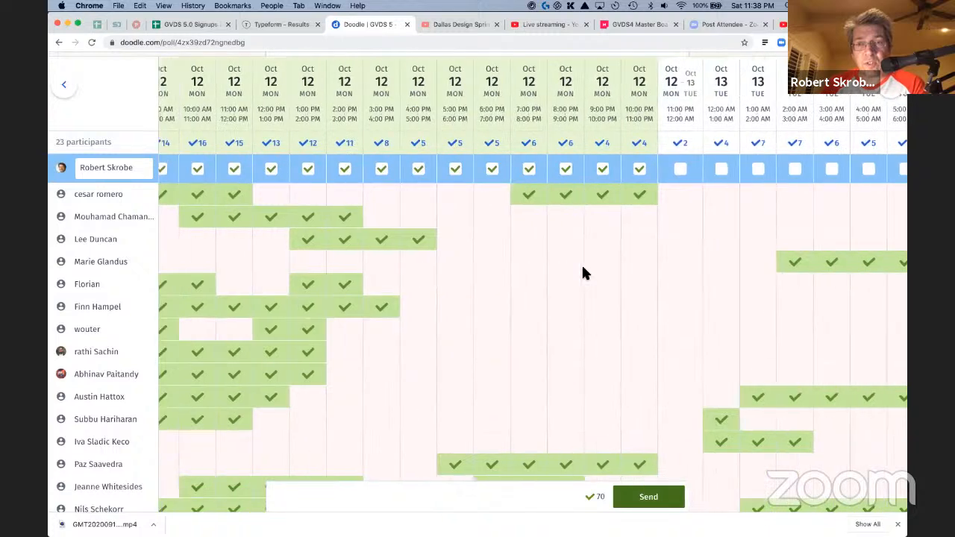
scroll(583, 269, "left", 8)
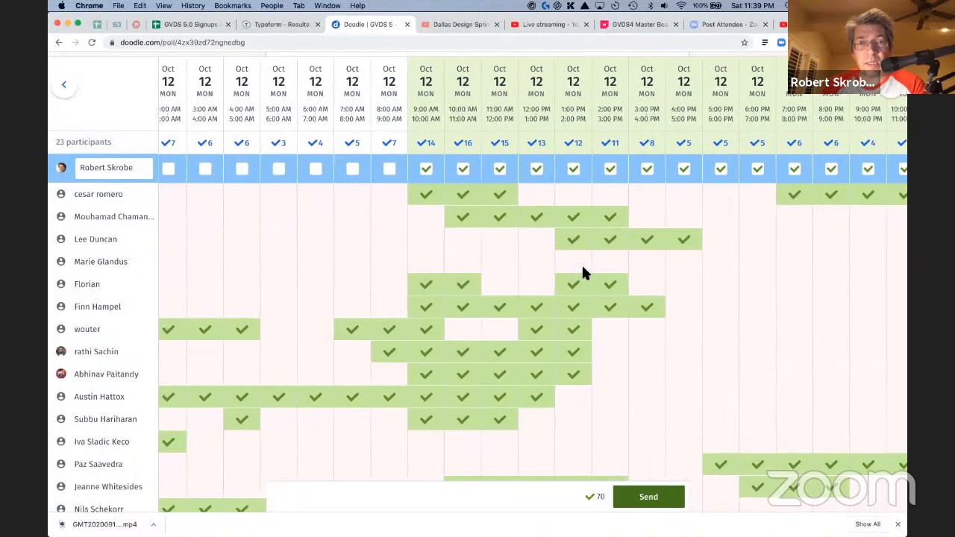
scroll(583, 268, "left", 1)
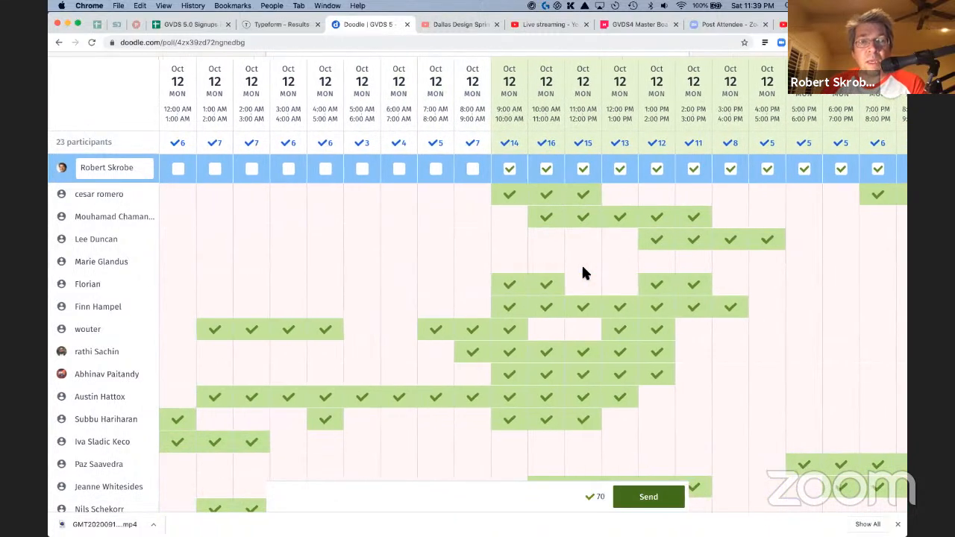
scroll(582, 268, "right", 2)
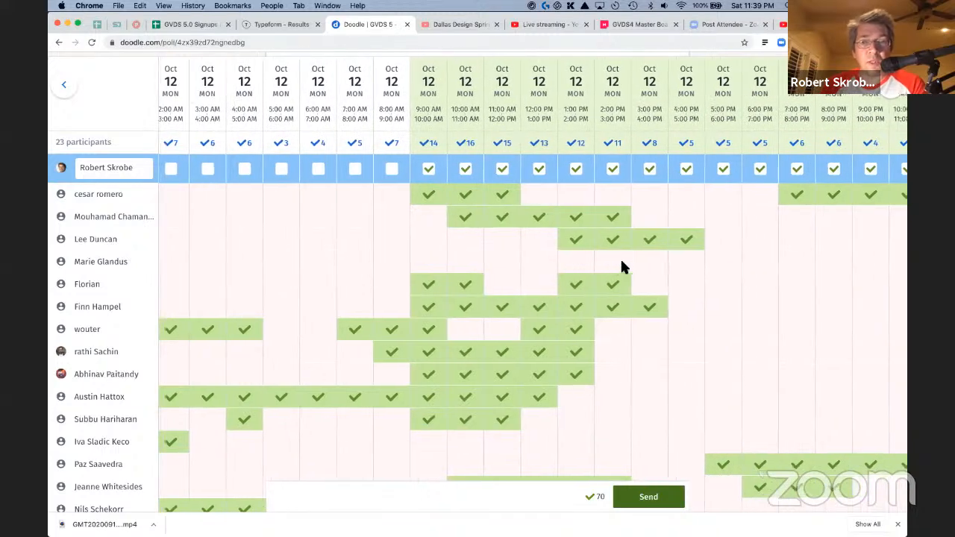
scroll(623, 267, "right", 11)
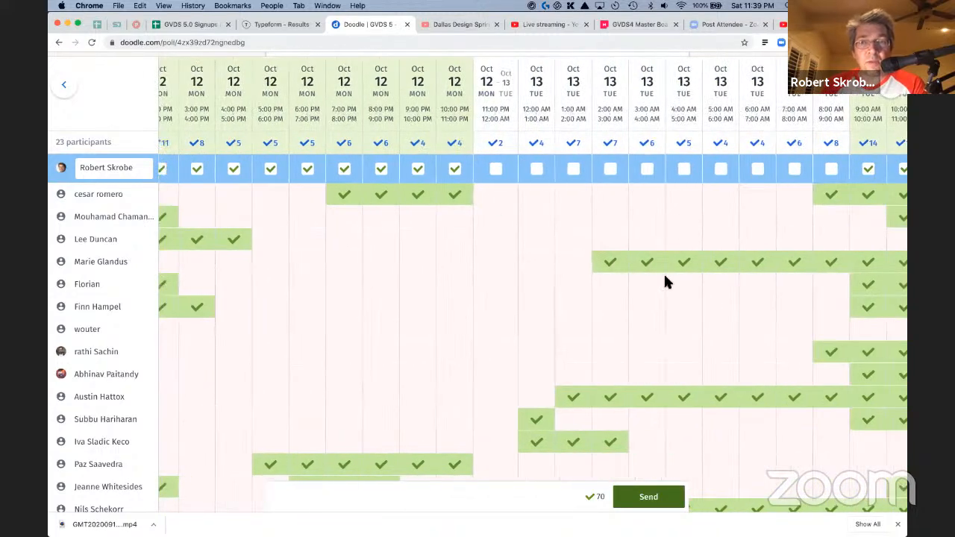
scroll(638, 267, "right", 15)
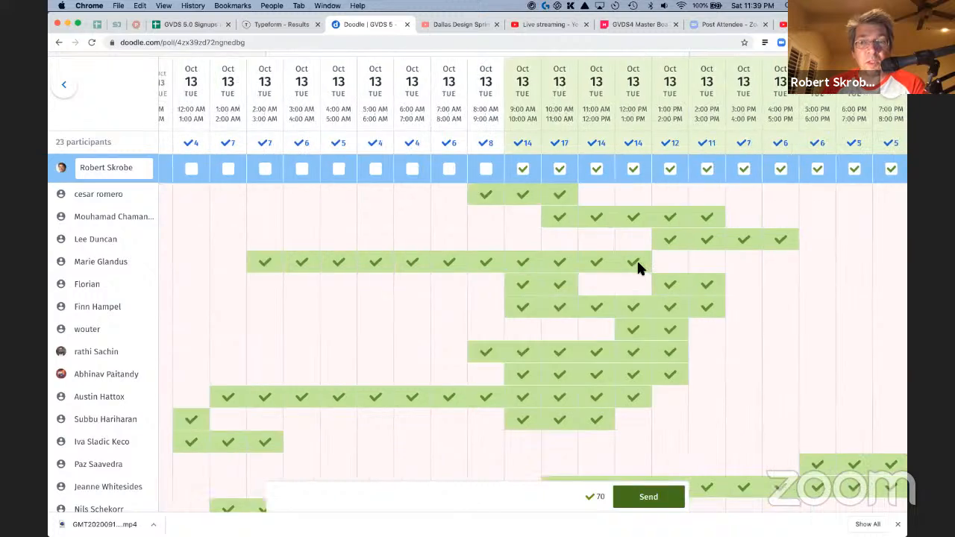
scroll(638, 267, "left", 20)
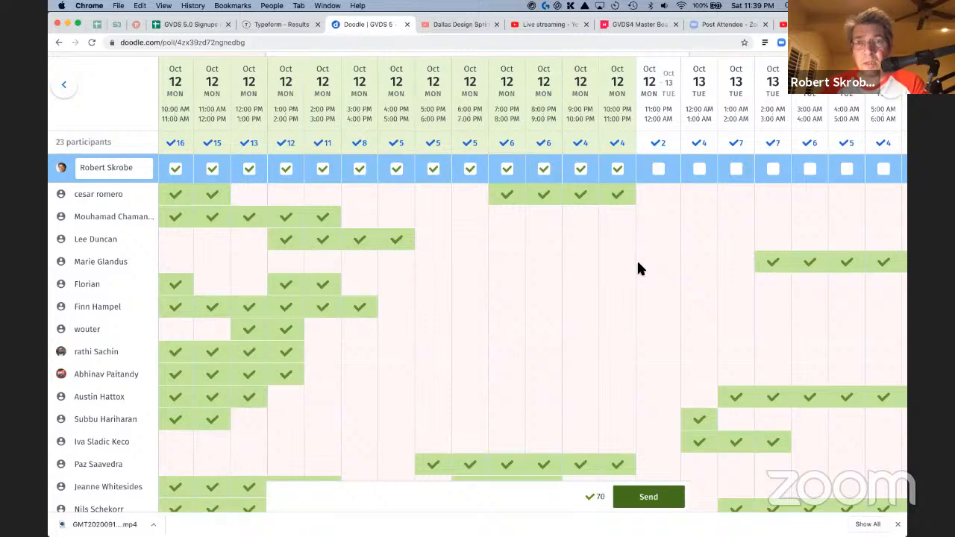
Review the participants' earlier hourly availability for Monday, October 12 in the Doodle poll table
scroll(540, 208, "left", 10)
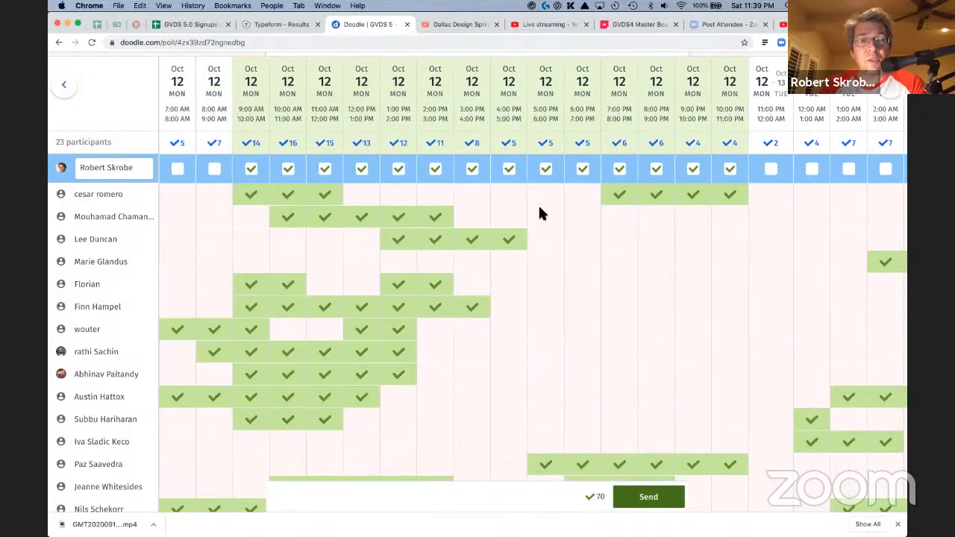
scroll(355, 248, "left", 5)
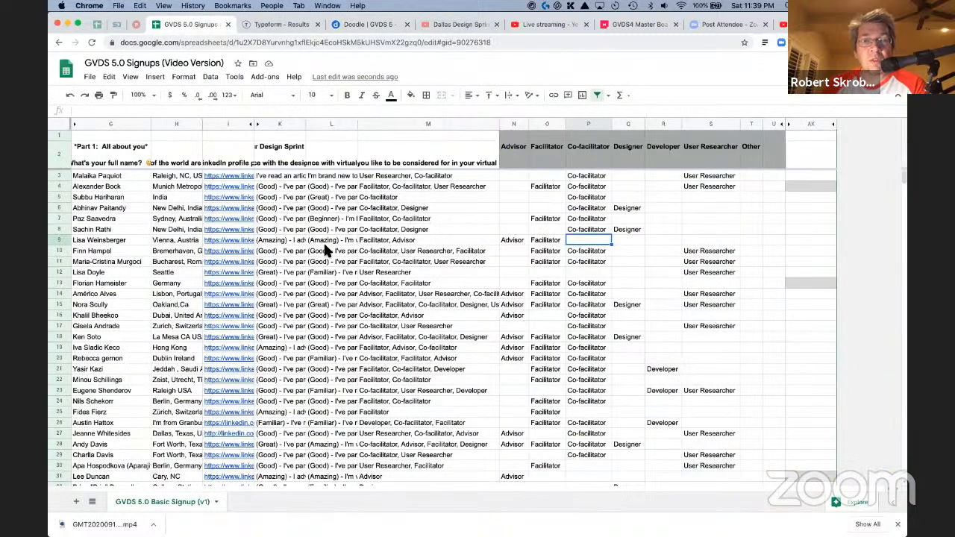
left_click(354, 24)
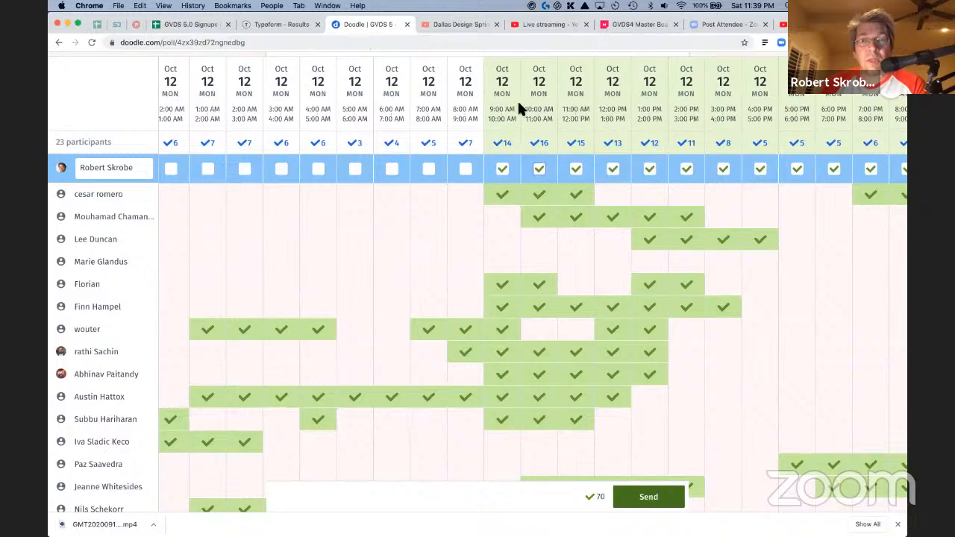
Look at the poll's additional actions, including Export to Excel, and close them without choosing one
scroll(512, 116, "up", 10)
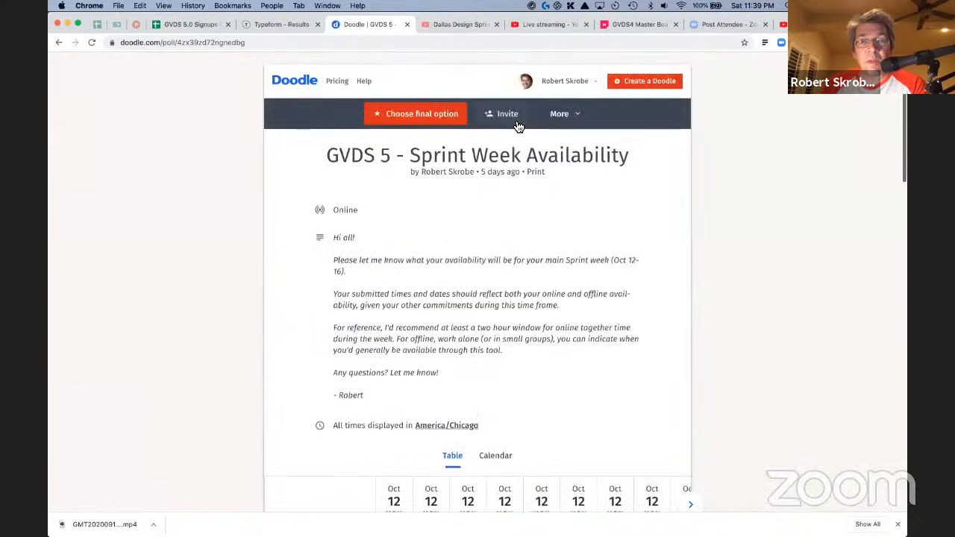
left_click(564, 110)
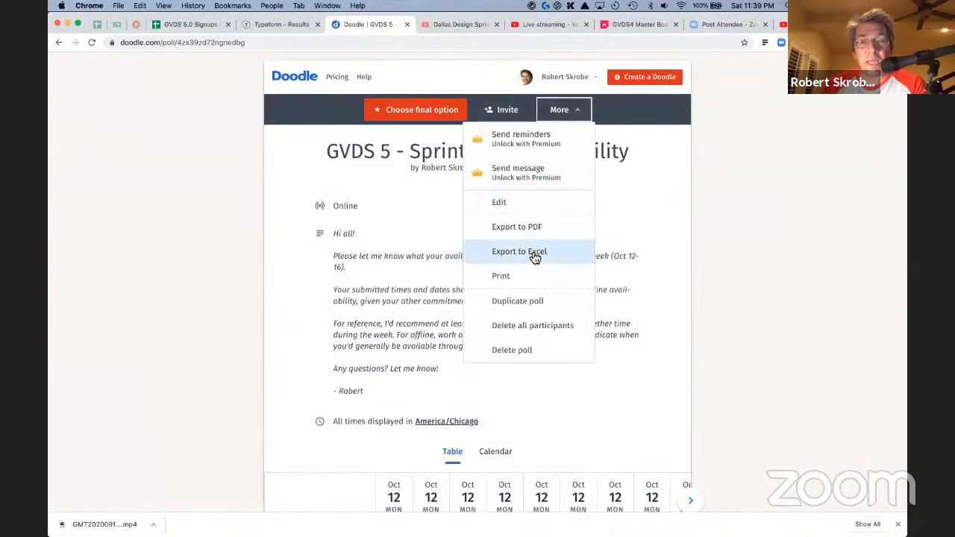
left_click(741, 260)
Switch to Excel to view the exported poll workbook Doodle (41).xls and return to Chrome
scroll(741, 261, "down", 10)
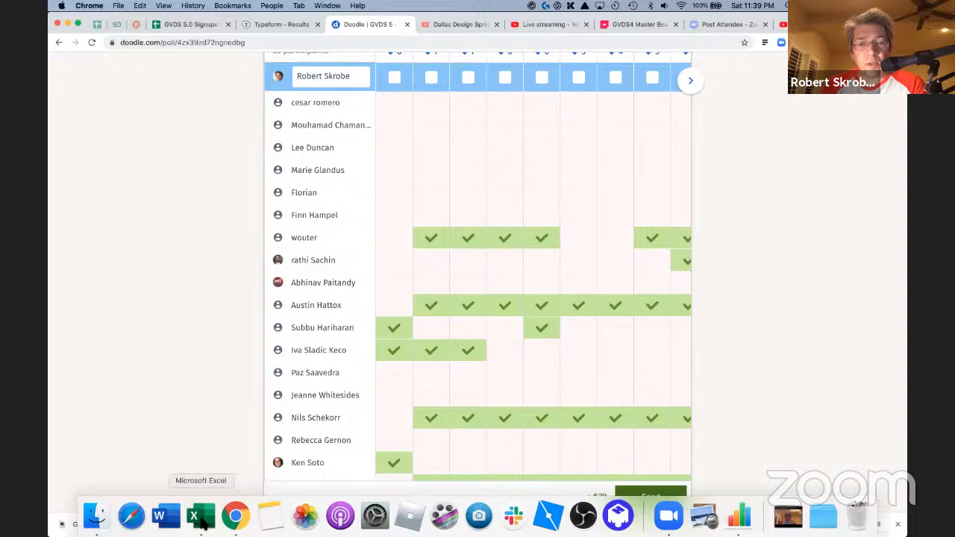
left_click(199, 515)
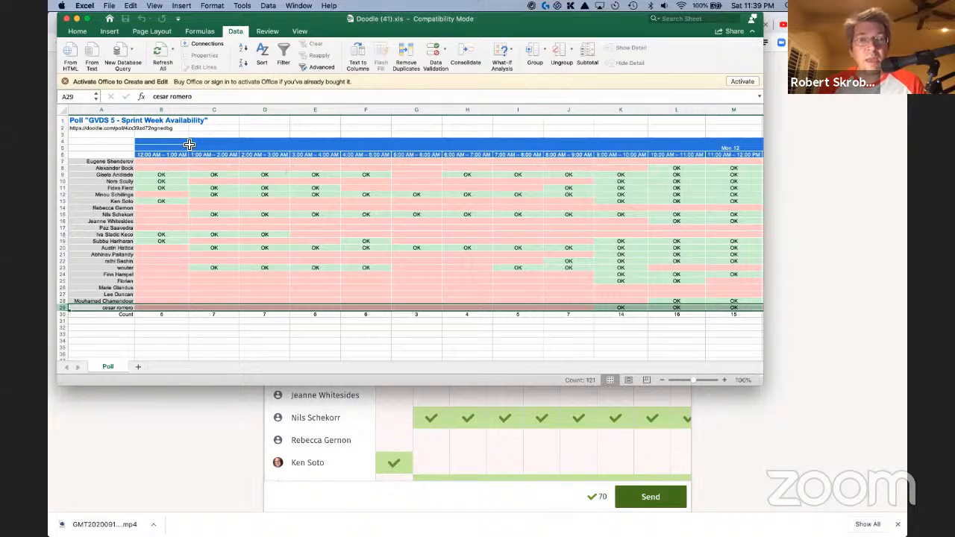
key("super+Tab")
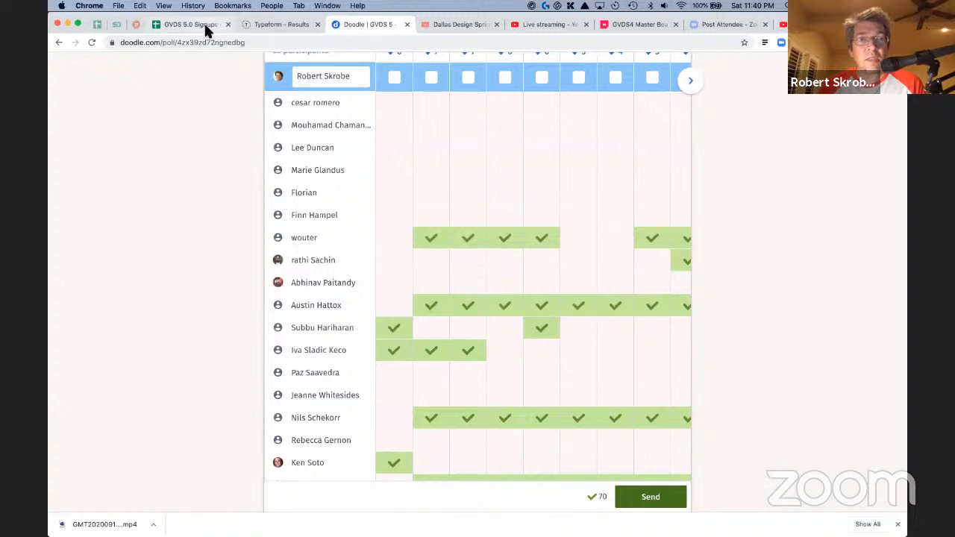
In the GVDS 5.0 Signups spreadsheet, unhide the columns after AX to show the Times column and hourly availability
left_click(206, 25)
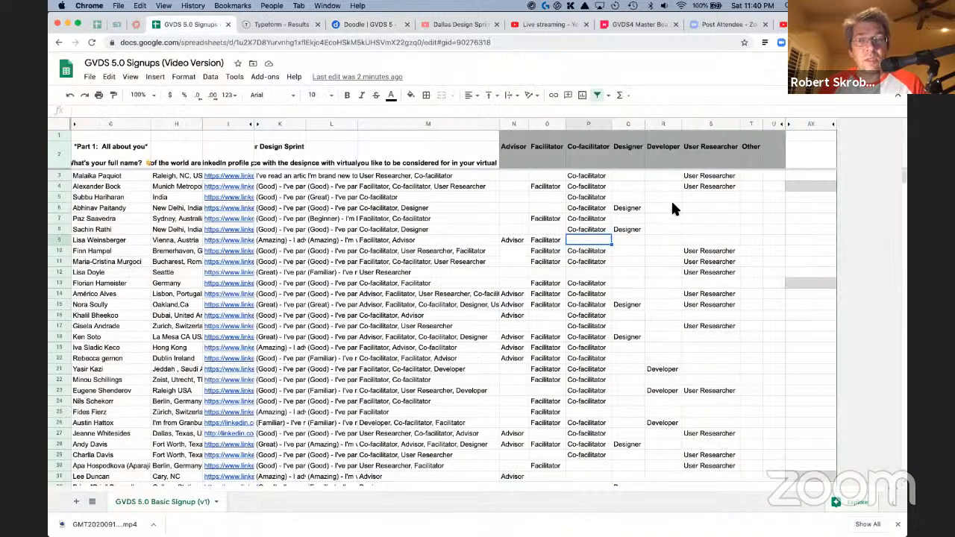
left_click(832, 124)
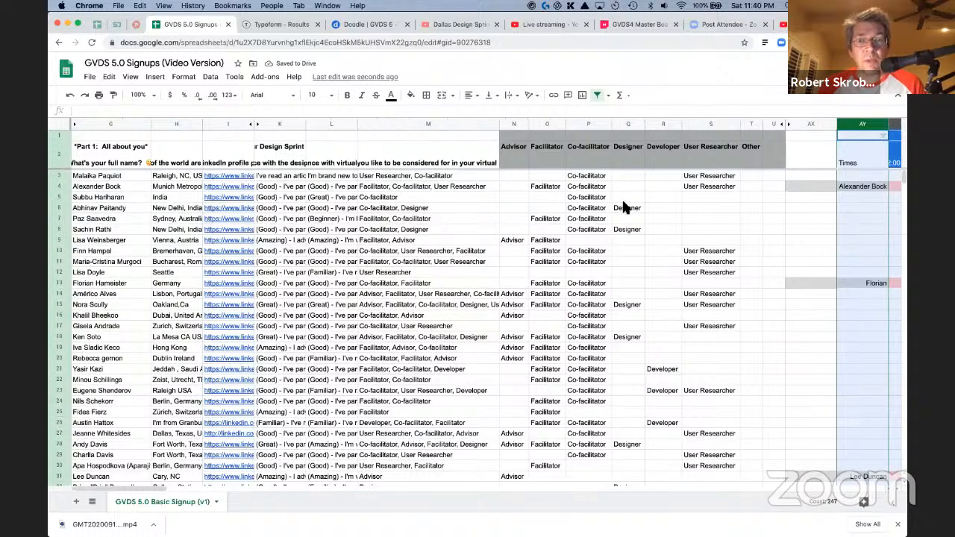
scroll(621, 197, "right", 10)
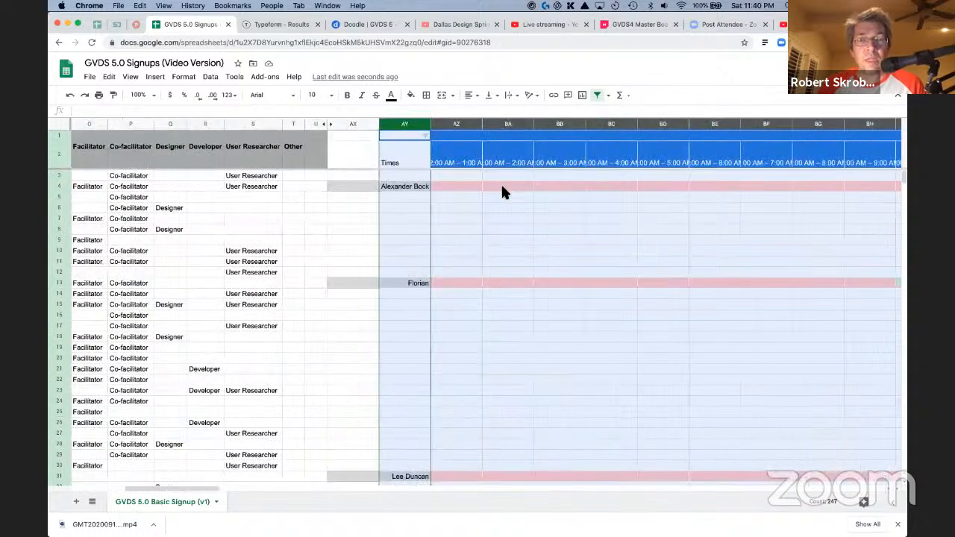
left_click(469, 197)
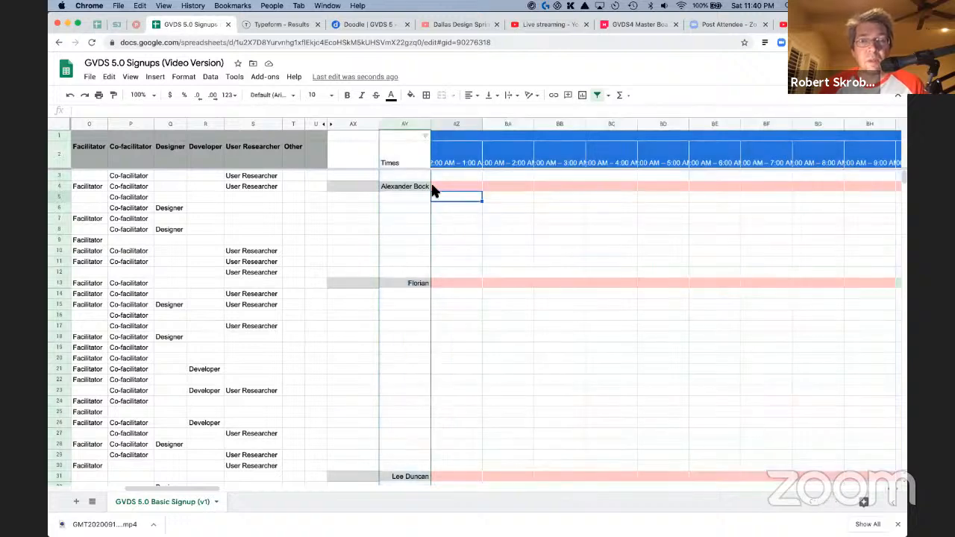
Compare the participant in row 8 of the exported poll workbook with their availability in row 4 of the signups sheet
key("super+Tab")
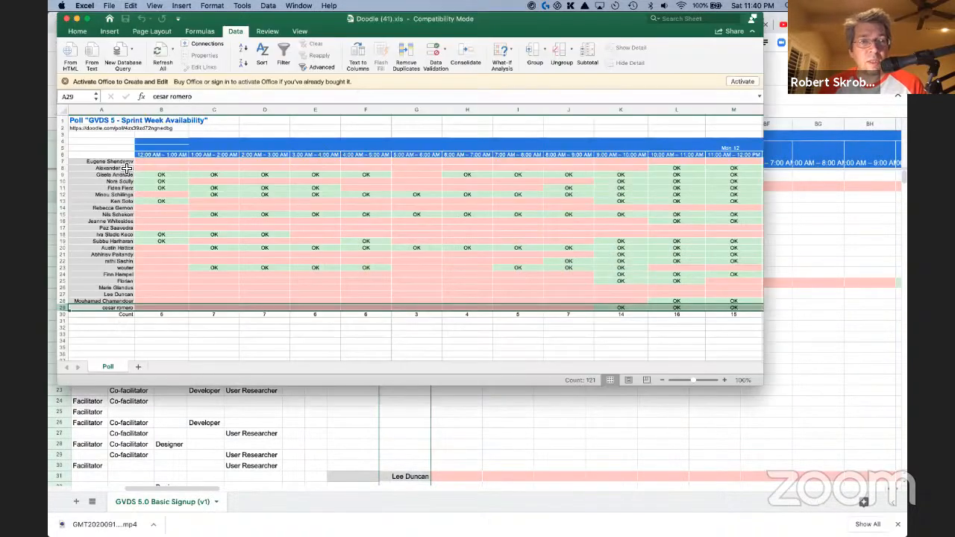
left_click(127, 168)
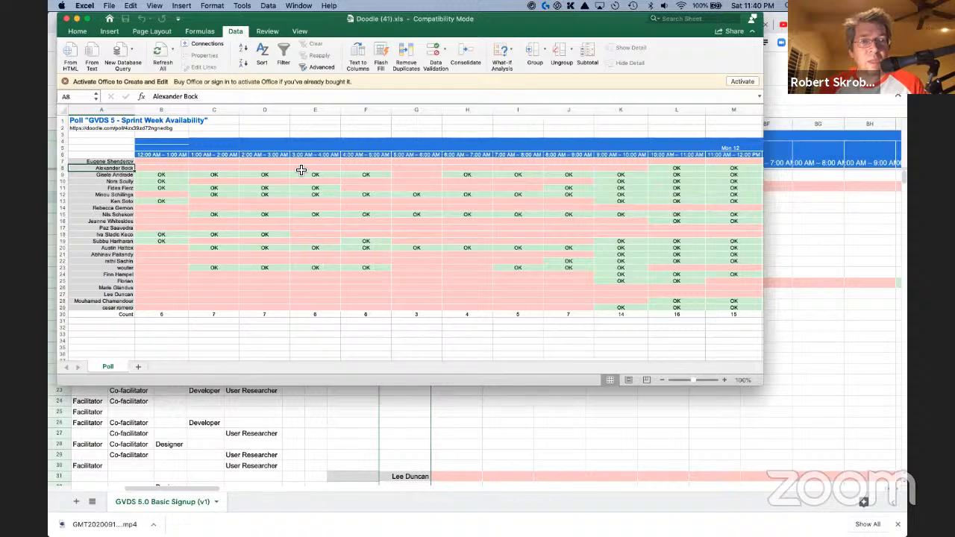
key("super+Tab")
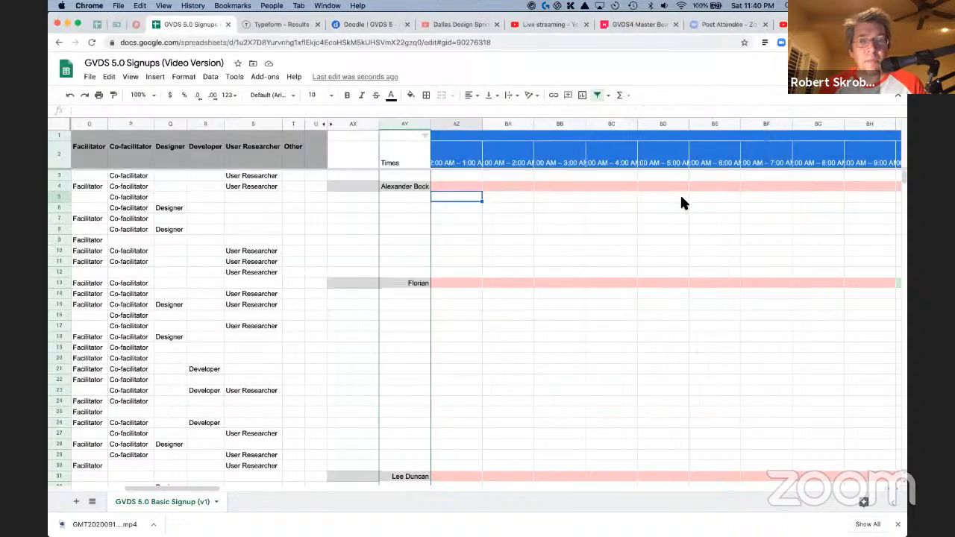
scroll(679, 193, "right", 10)
scroll(679, 201, "left", 10)
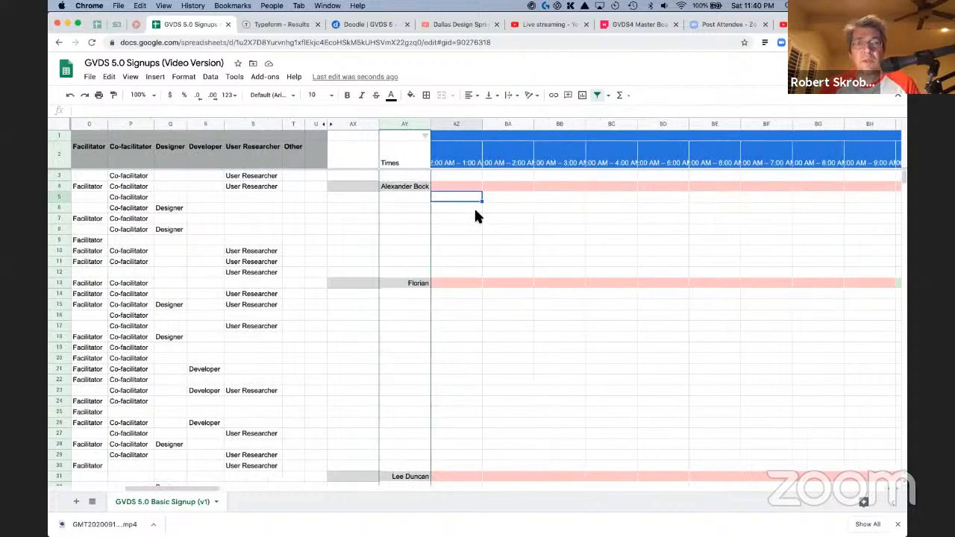
scroll(476, 216, "left", 6)
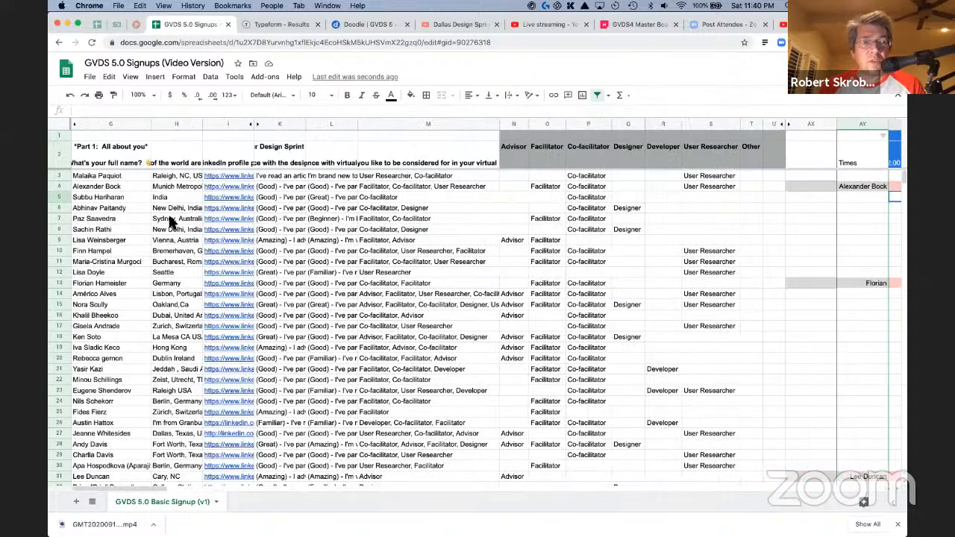
Switch to Excel and copy the whole of row 21 with that participant's availability from the Poll sheet
key("super+Tab")
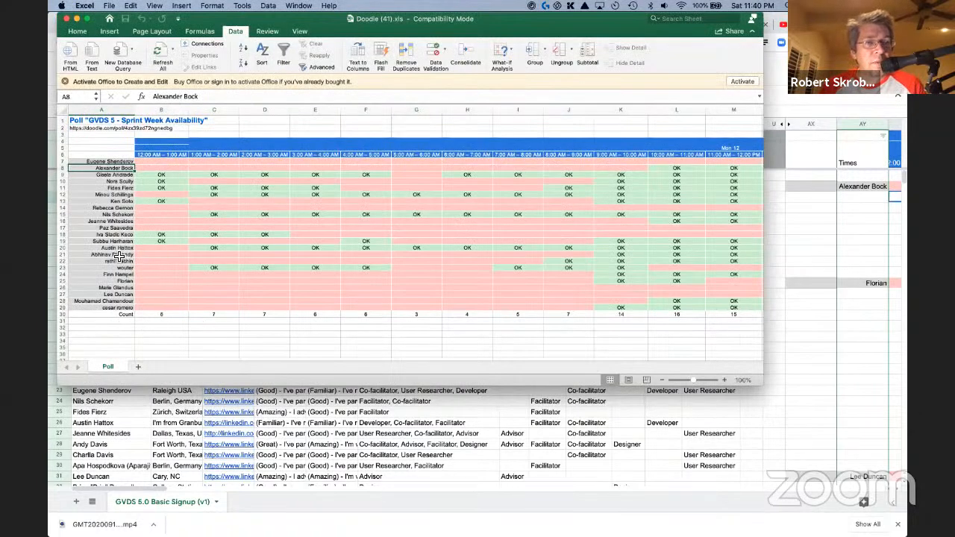
left_click(91, 256)
left_click(64, 256)
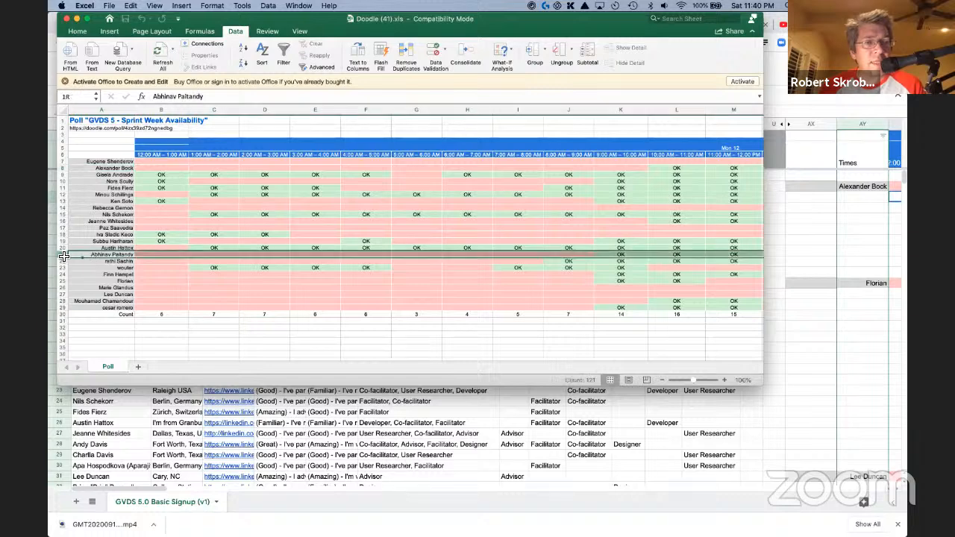
key("super+c")
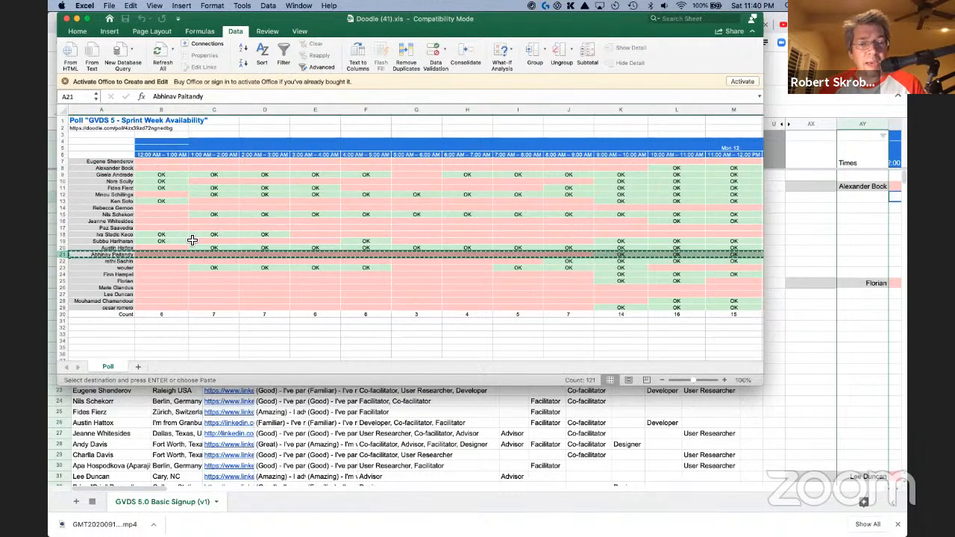
Paste the copied availability into the same participant's row 6 of the signups sheet, starting at the Times column AY
key("super+Tab")
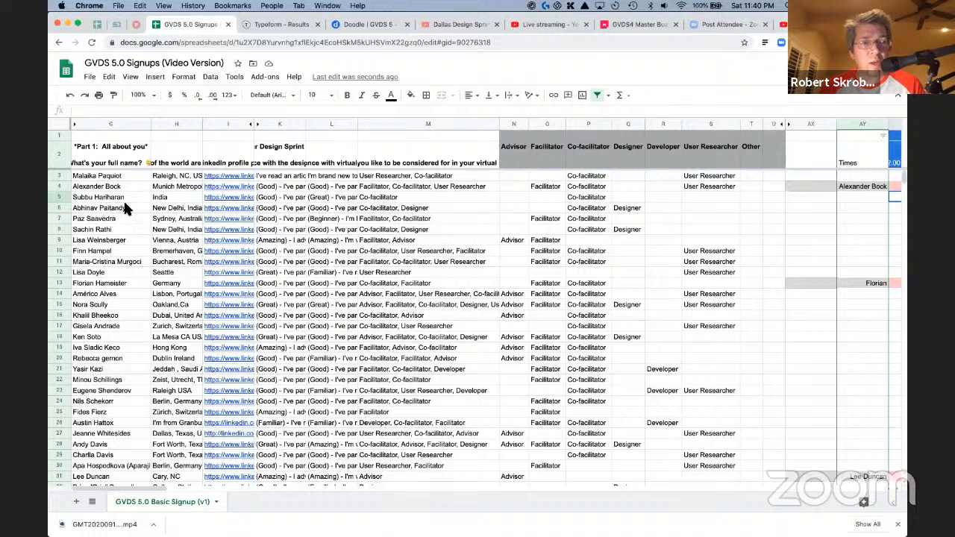
left_click(517, 206)
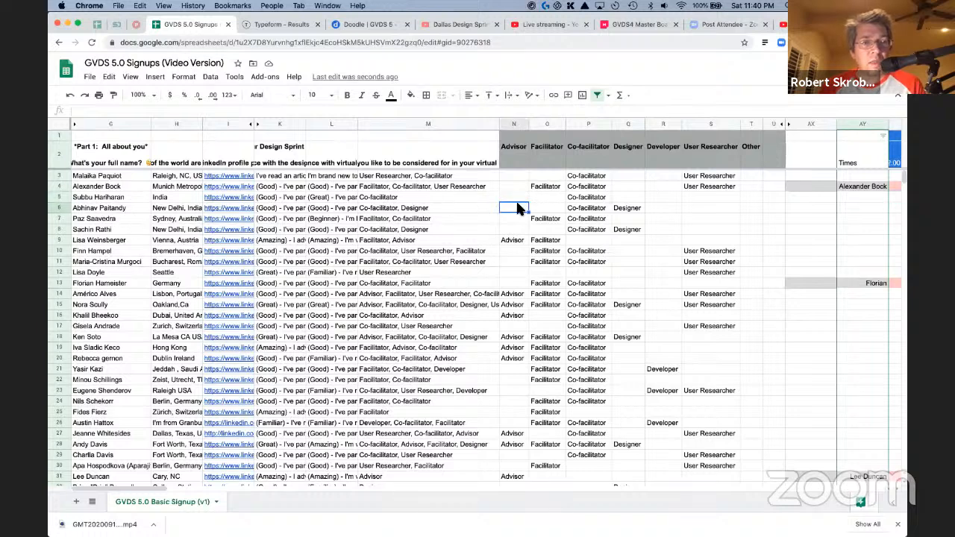
key("Left")
key("Left")
key("Right")
key("Right")
key("Right")
key("Right")
key("Right")
key("Right")
key("Right")
key("Right")
key("Right")
key("Right")
key("Right")
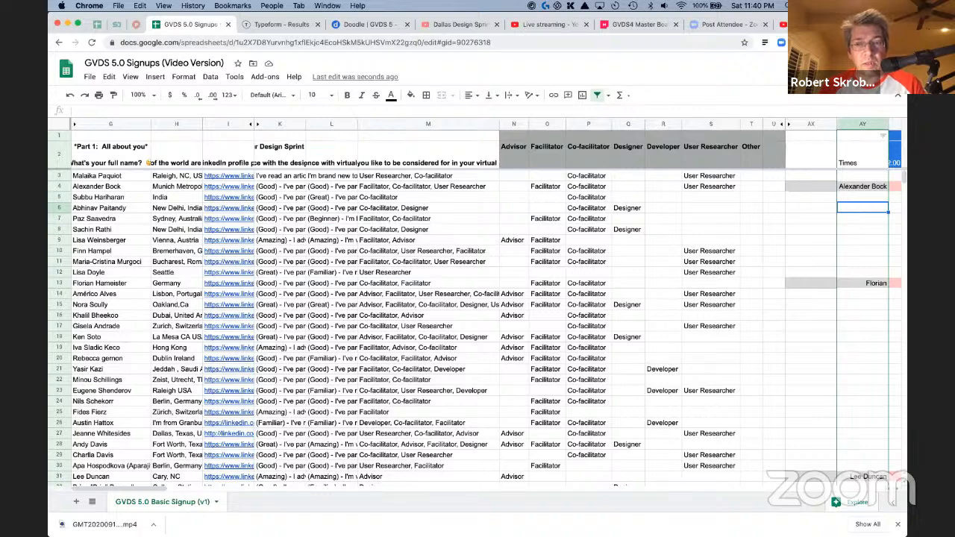
key("ctrl+v")
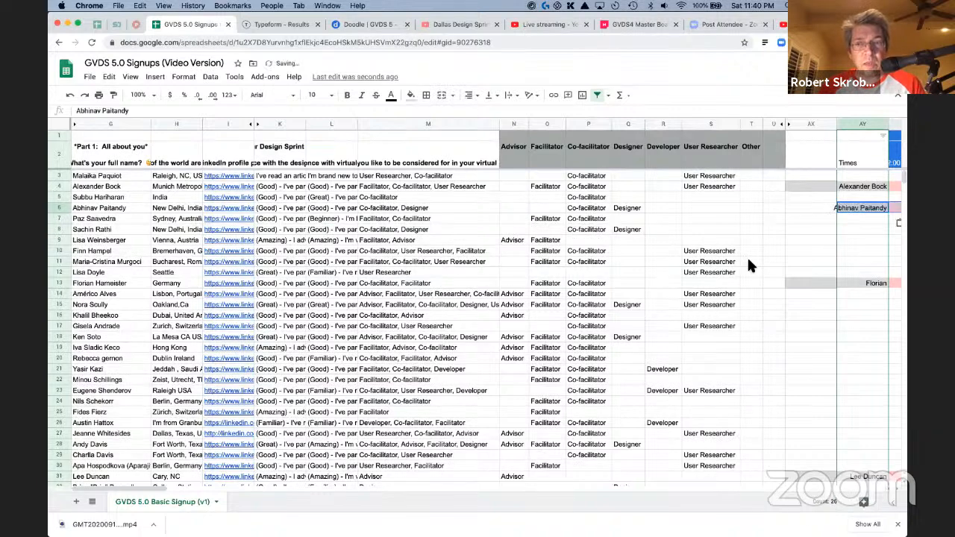
scroll(748, 261, "right", 10)
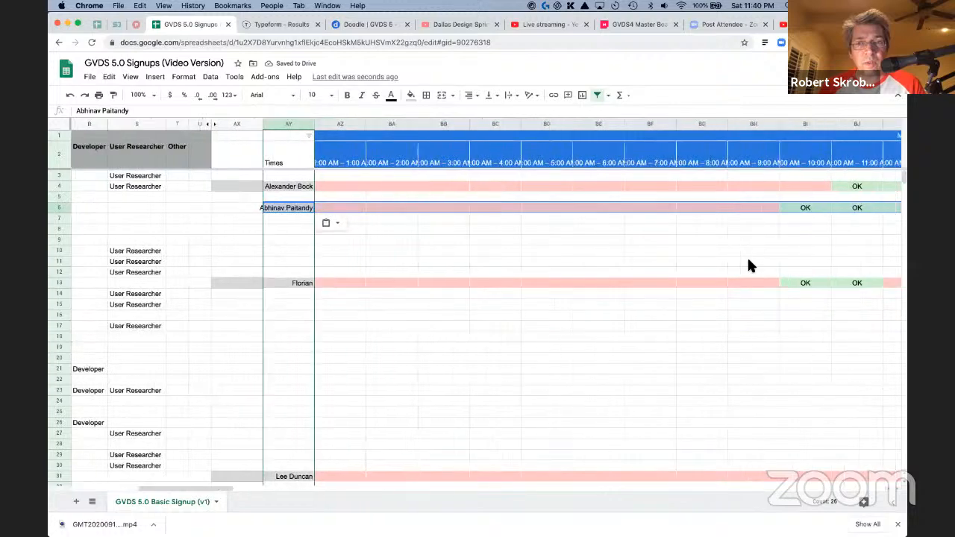
scroll(747, 256, "left", 5)
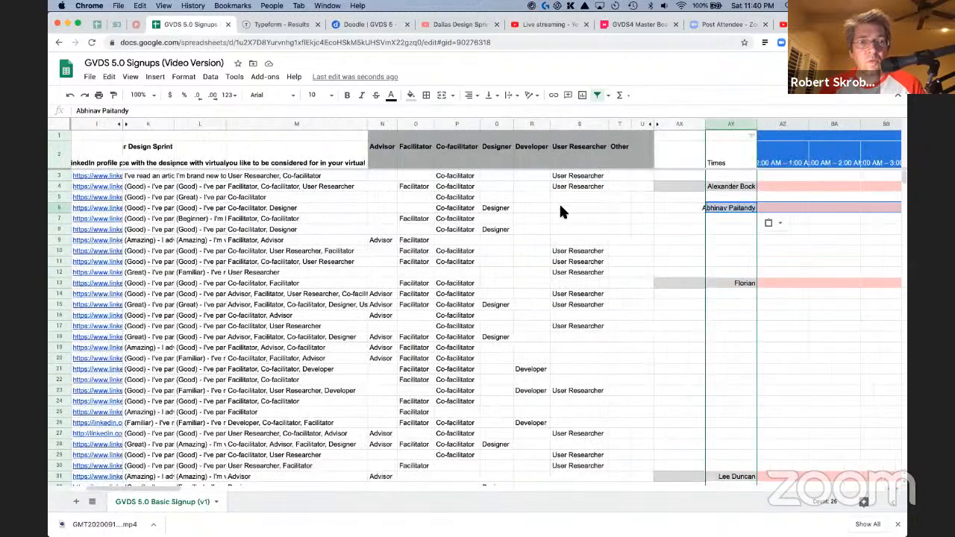
Switch back to Excel and copy the whole of row 18 with the next participant's availability
key("super+Tab")
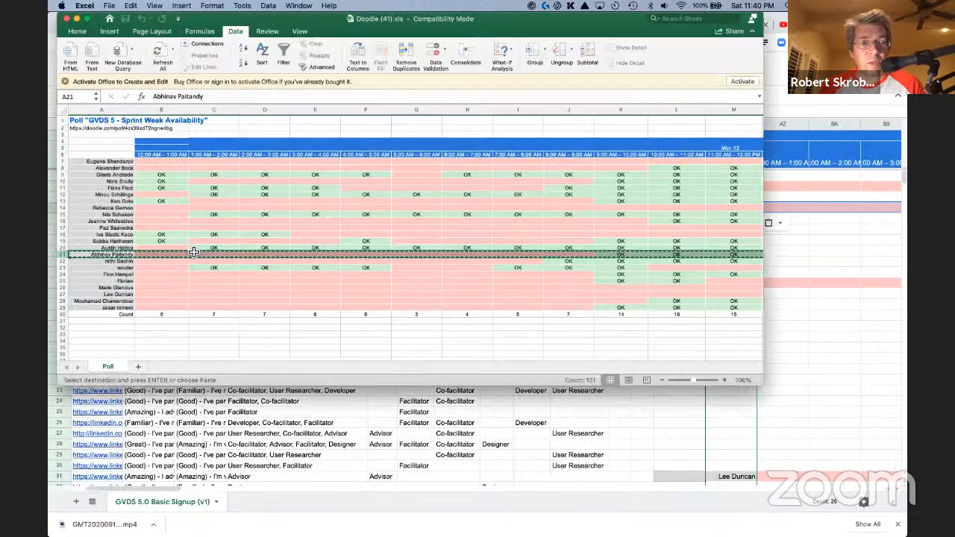
left_click(120, 235)
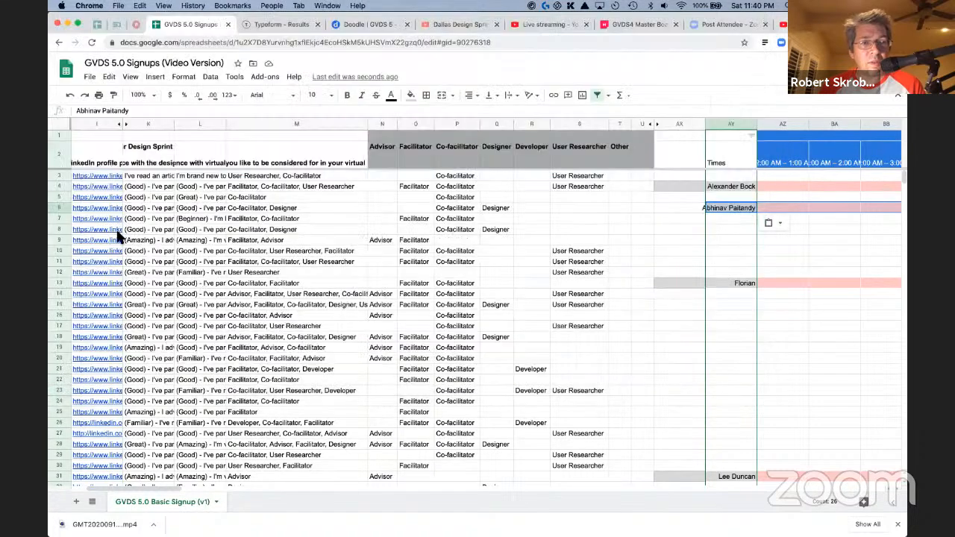
key("super+Tab")
key("super+Tab")
left_click(63, 235)
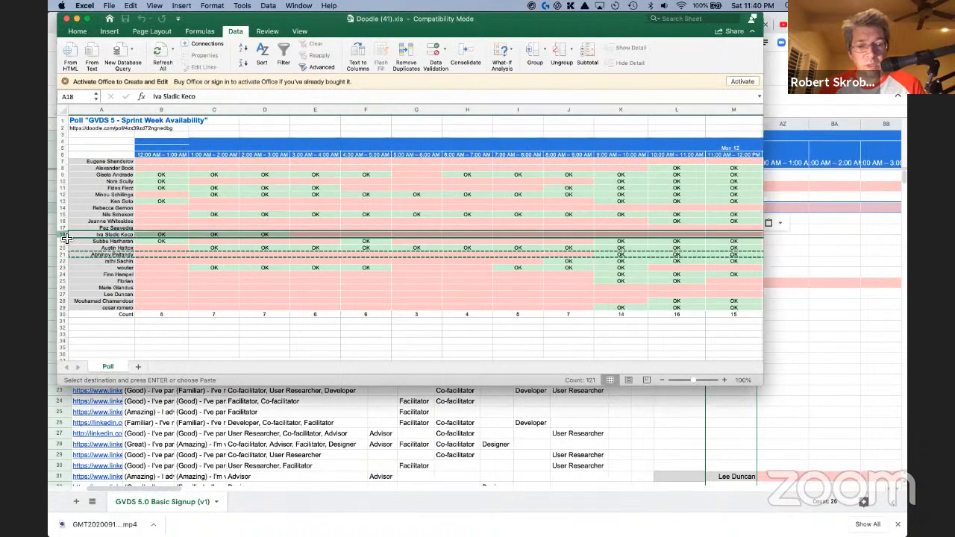
key("super+c")
Paste the copied availability into the matching participant's row 19 of the signups sheet, starting at column AY
key("super+Tab")
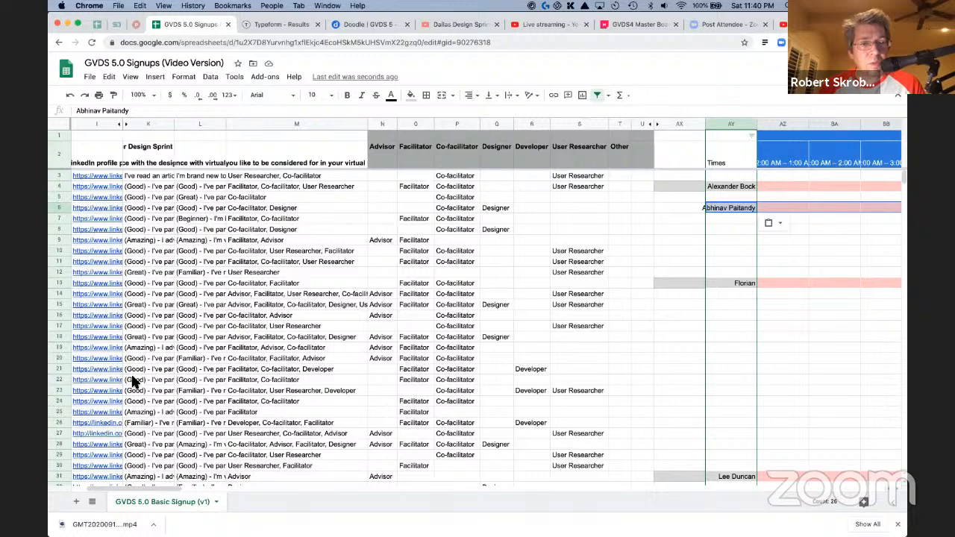
left_click(150, 379)
scroll(179, 373, "left", 4)
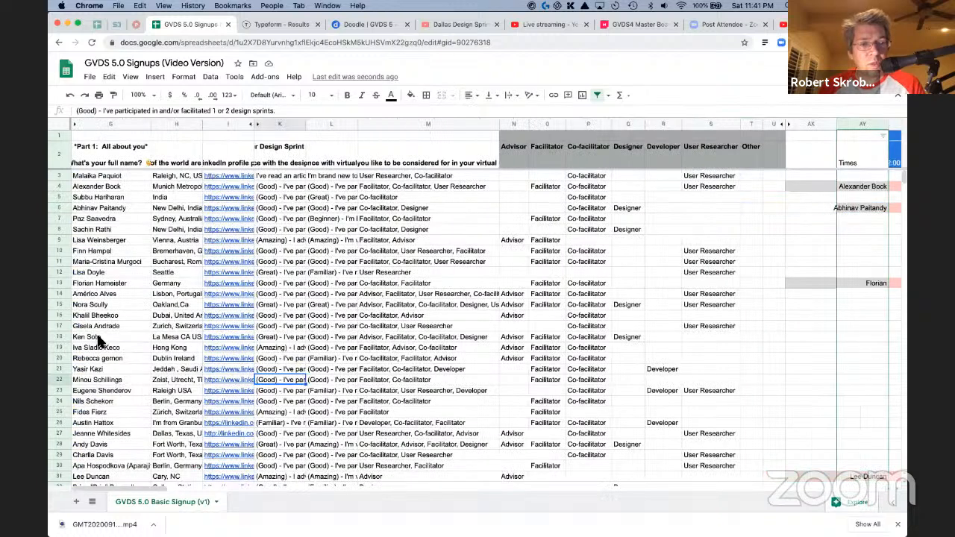
left_click(298, 345)
key("Right")
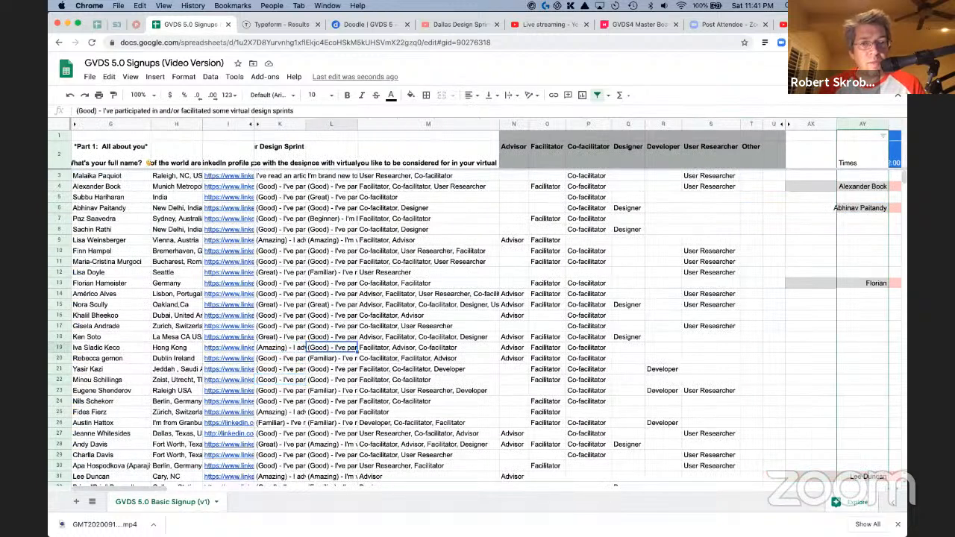
key("Right")
key("Right")
key("Right")
key("Right")
key("Right")
key("Right")
key("Right")
key("Right")
key("Right")
key("Right")
key("Right")
key("Right")
key("Right")
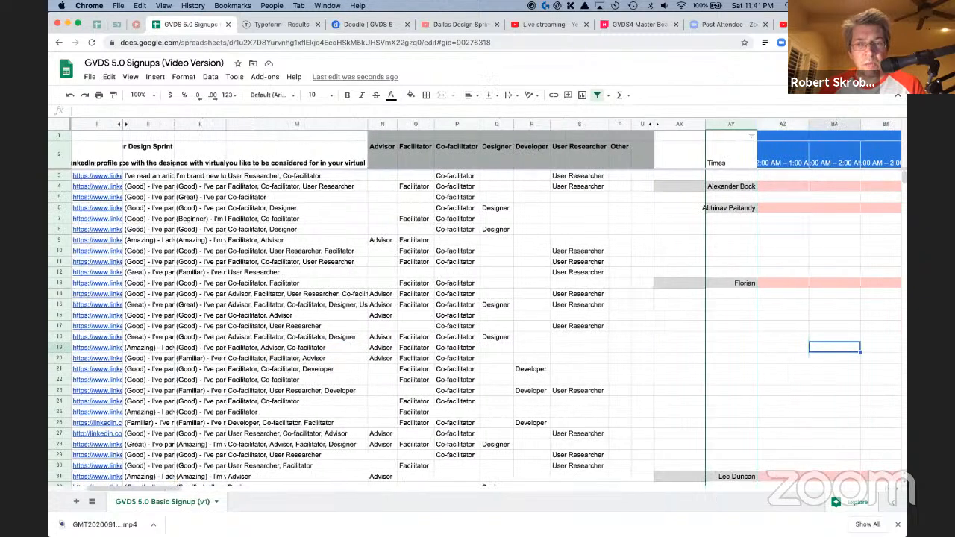
key("Right")
key("Left")
key("Left")
key("Left")
key("ctrl+v")
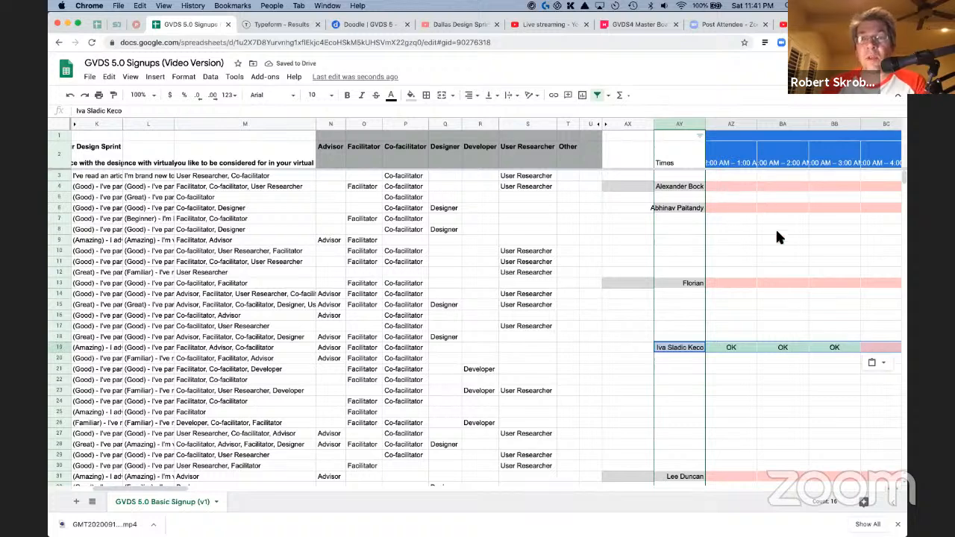
scroll(768, 264, "right", 5)
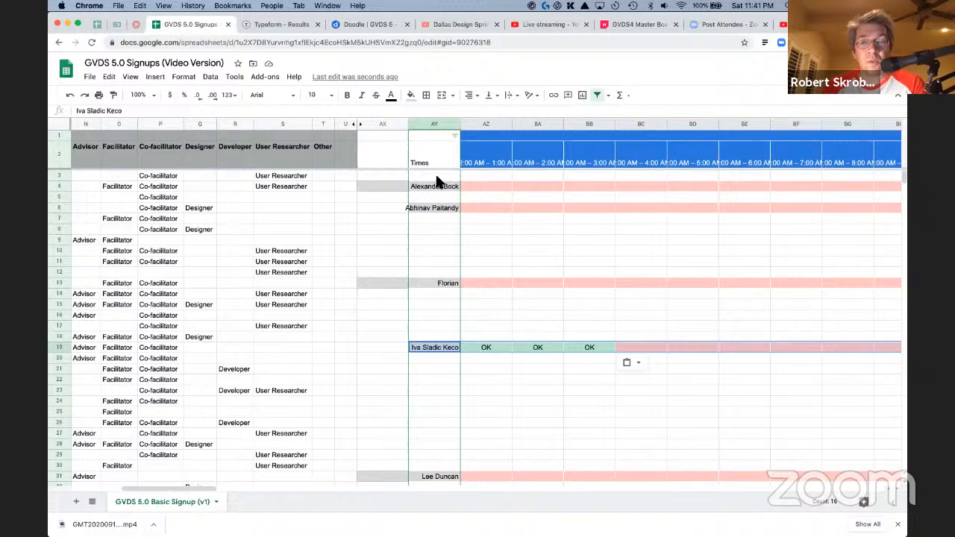
Filter the Times column AY to exclude blanks, leaving only participants with pasted availability
left_click(454, 137)
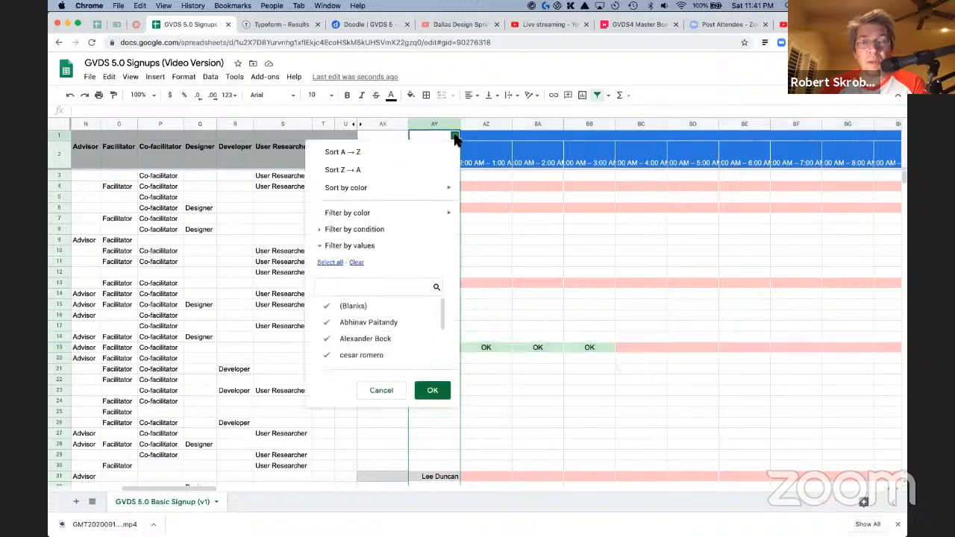
left_click(357, 308)
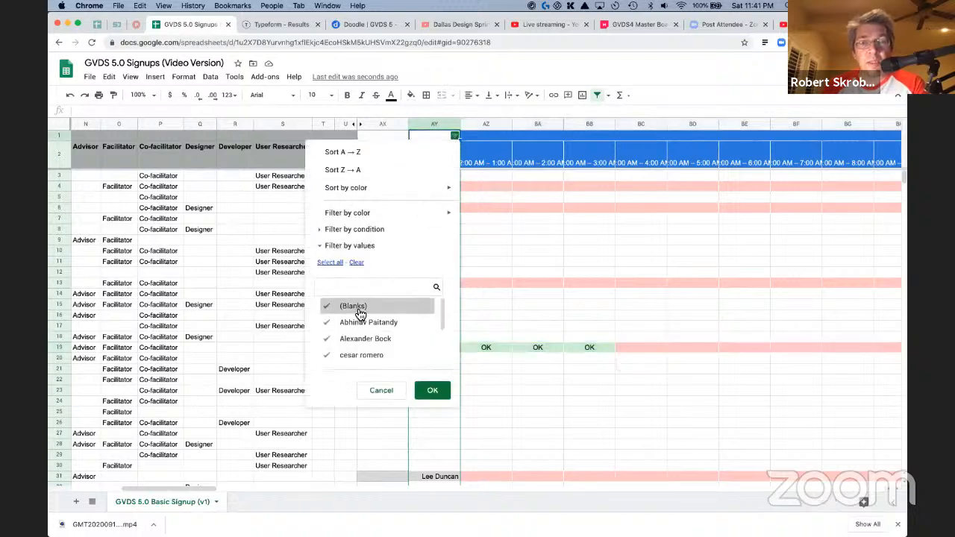
left_click(431, 392)
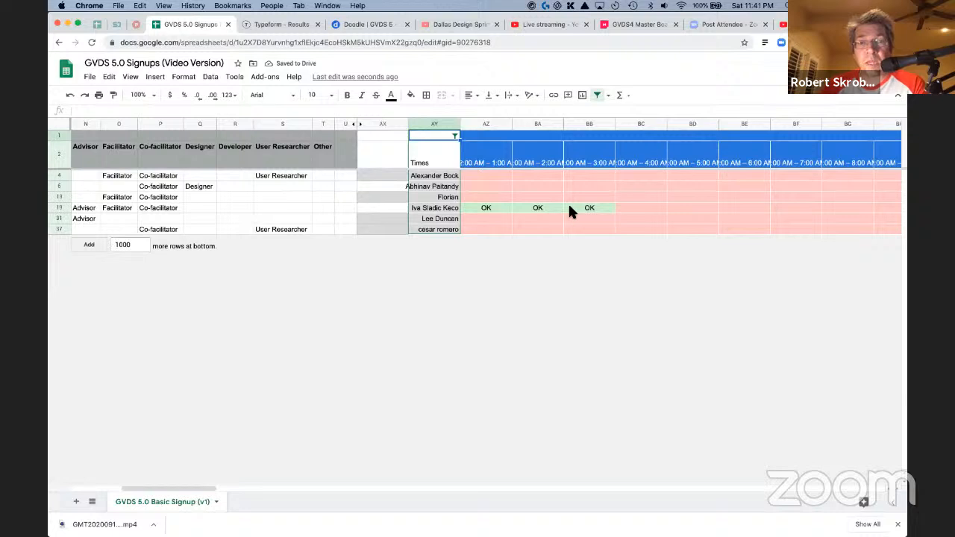
Compare the filtered participants' availability for Mon 12 and early Tuesday with their role preferences, including the Advisor entry in row 31
scroll(568, 207, "right", 10)
scroll(569, 209, "right", 12)
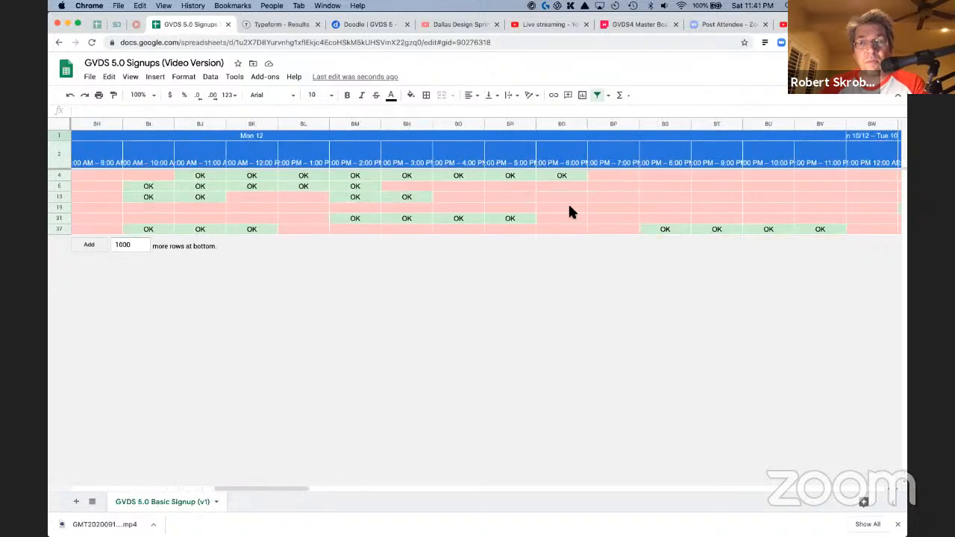
scroll(568, 211, "right", 11)
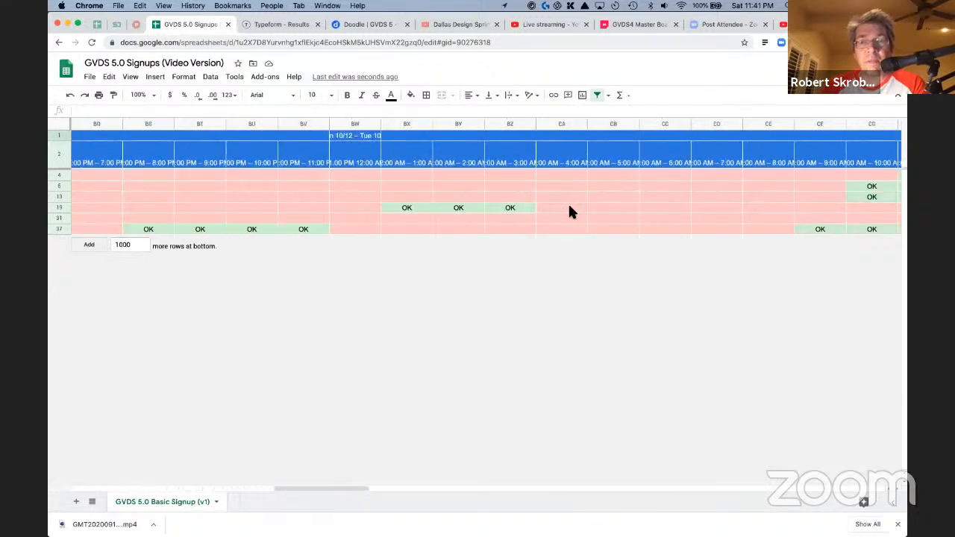
scroll(568, 212, "left", 15)
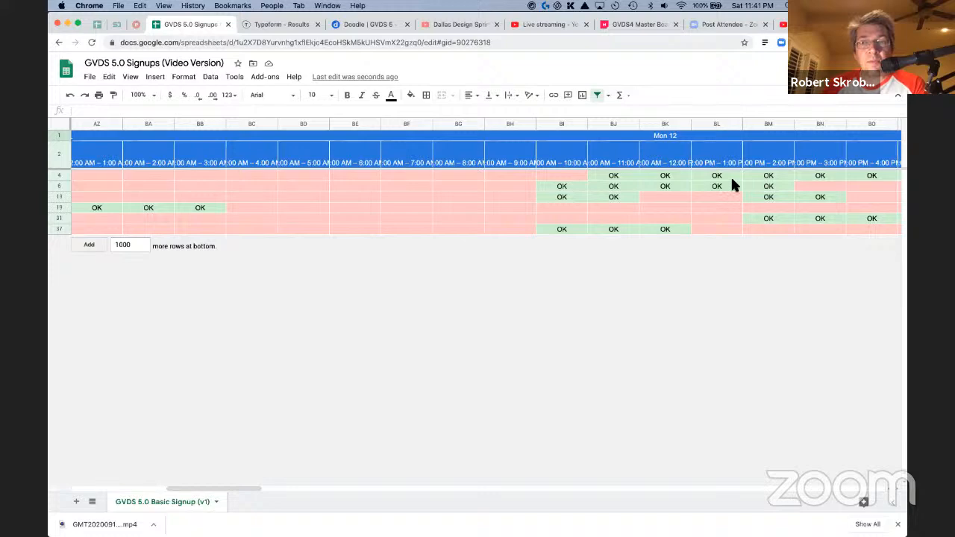
scroll(731, 180, "left", 15)
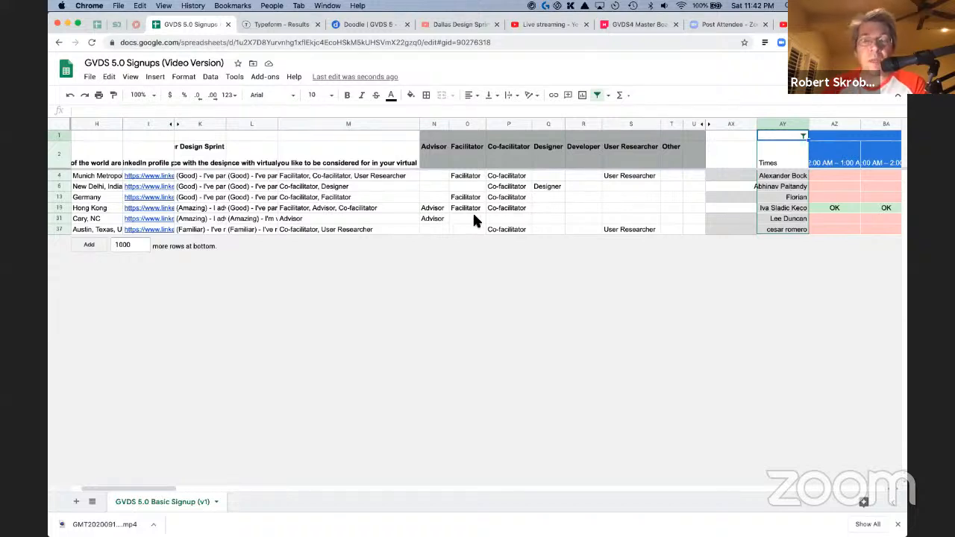
scroll(472, 211, "left", 2)
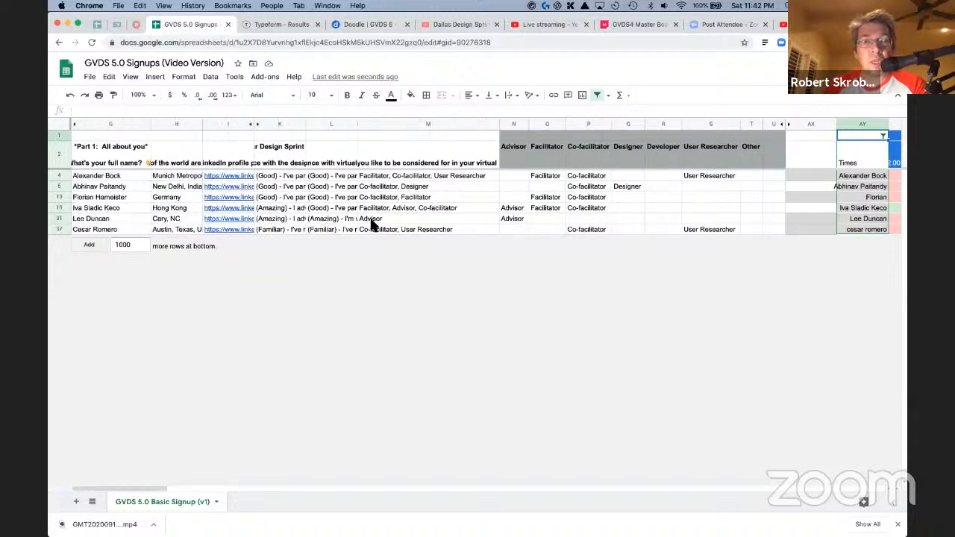
left_click(513, 218)
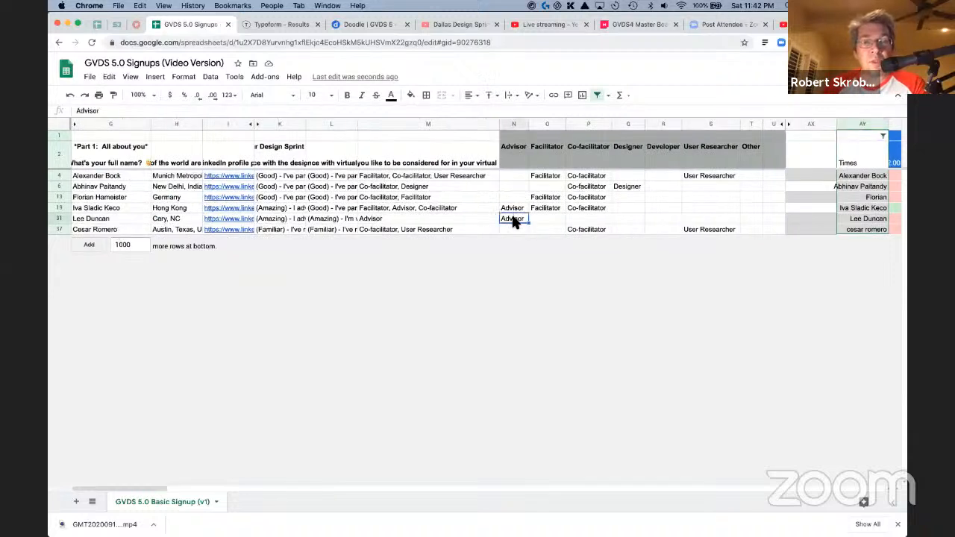
scroll(589, 220, "right", 3)
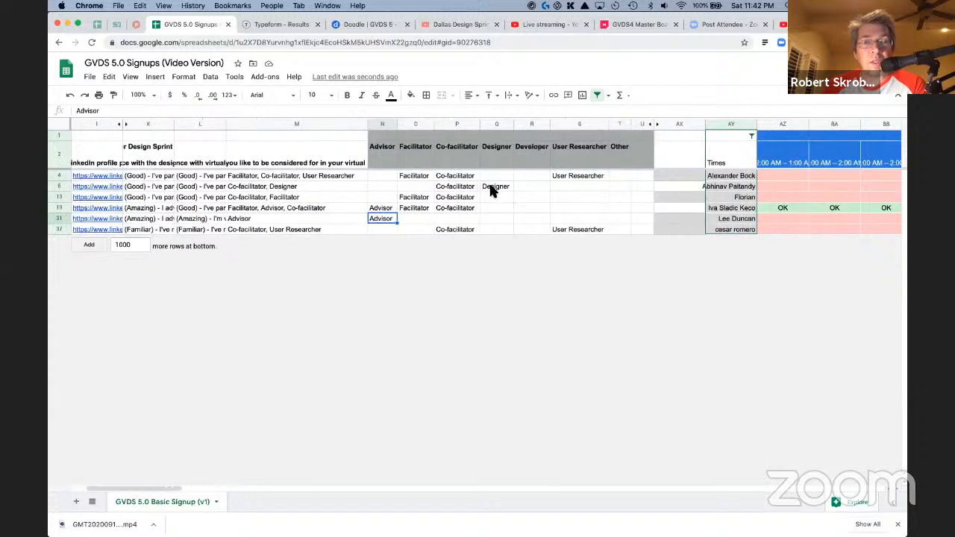
scroll(485, 187, "left", 3)
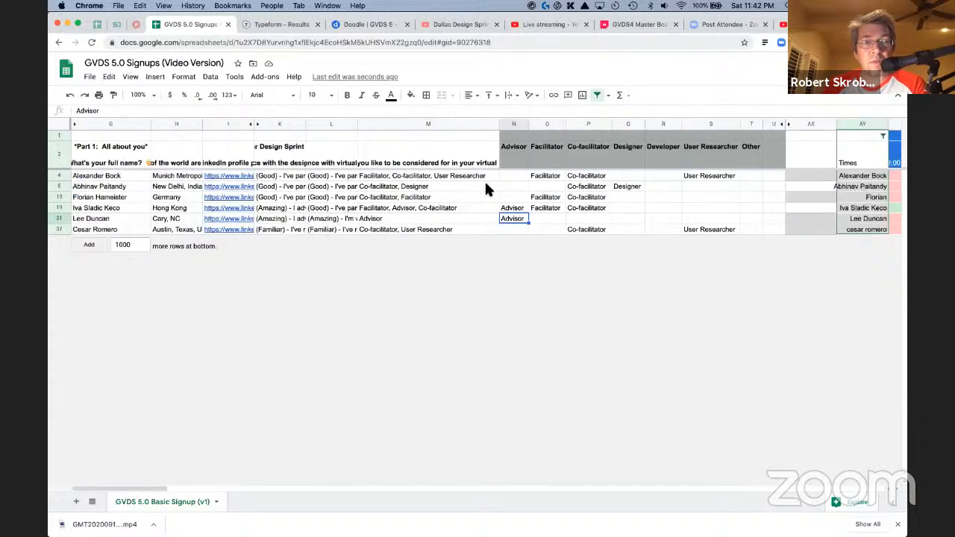
scroll(485, 189, "right", 10)
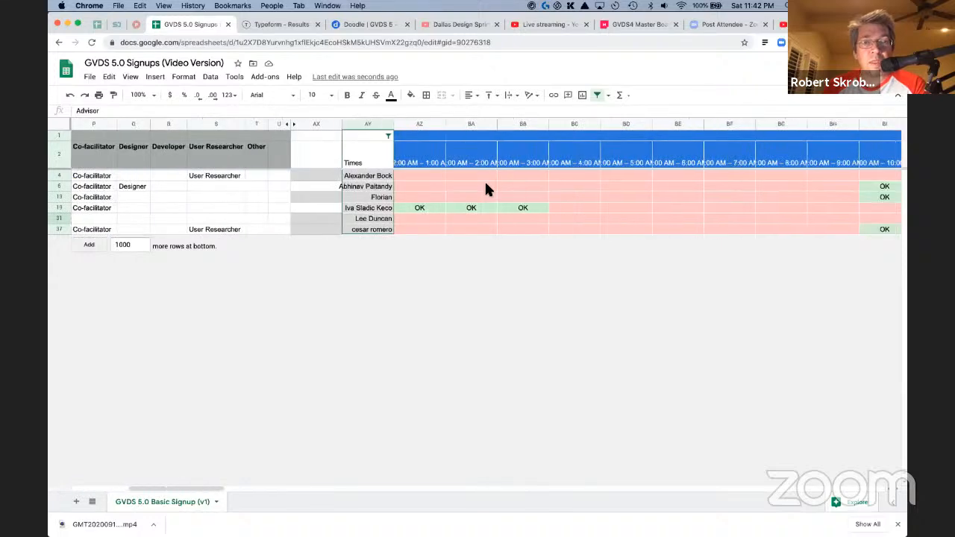
scroll(484, 189, "right", 12)
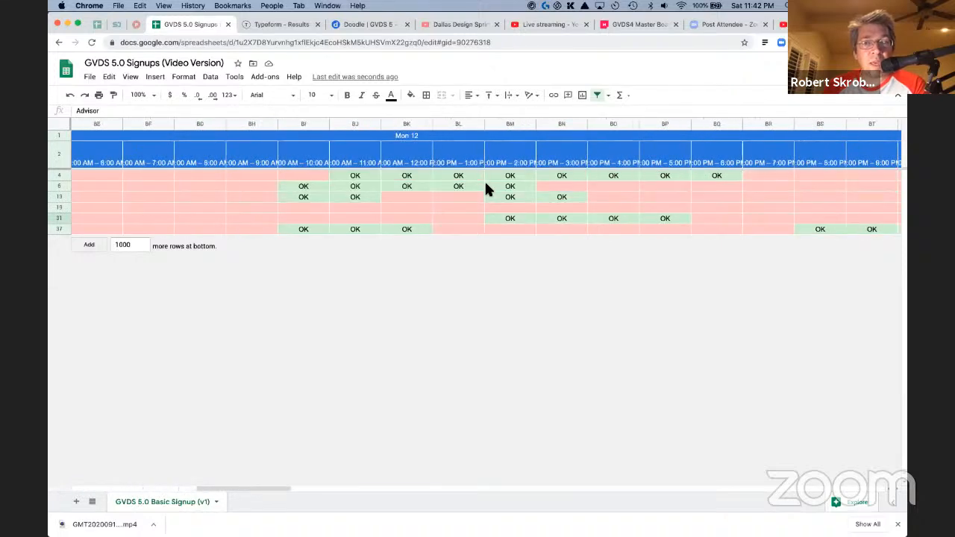
scroll(486, 188, "left", 10)
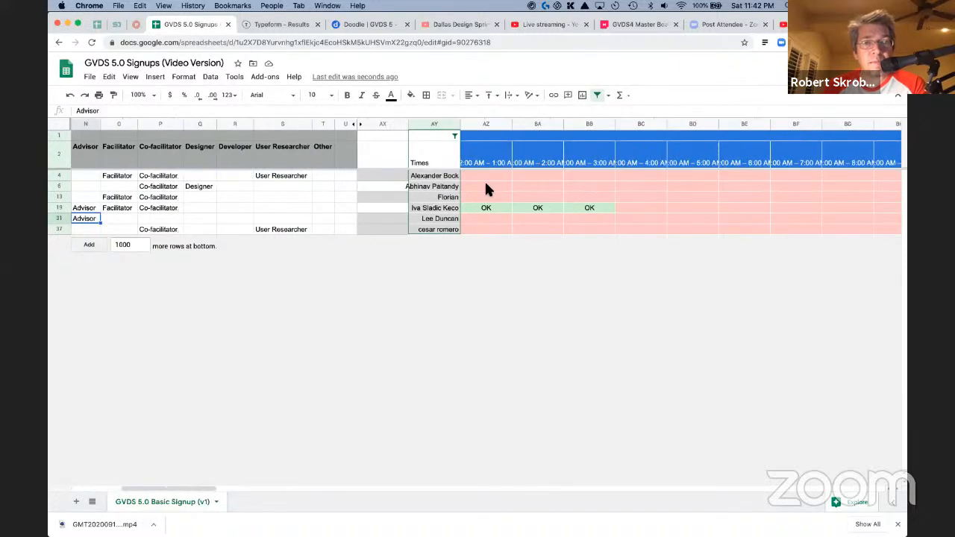
scroll(485, 189, "left", 8)
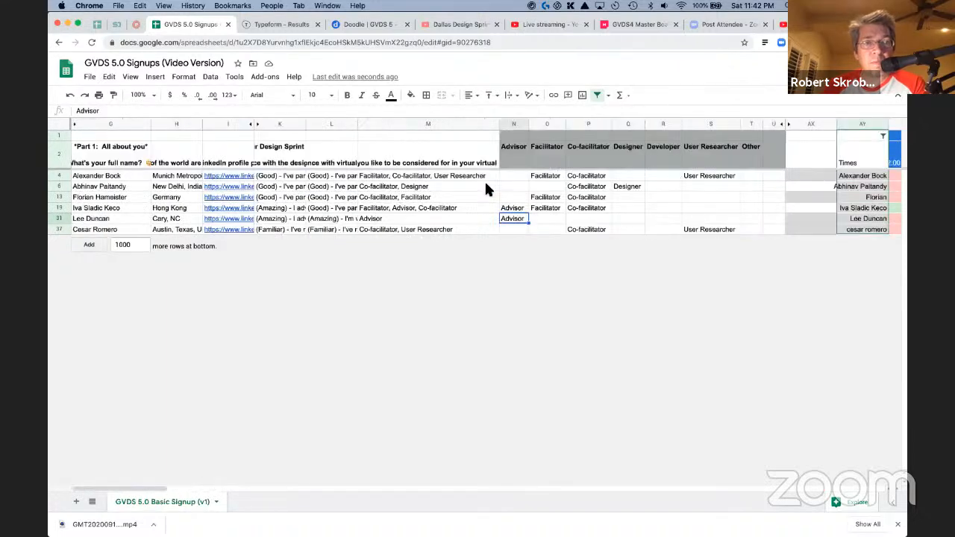
Select the full-name column G, try freezing one column, and check whether the names stay in view
left_click(115, 123)
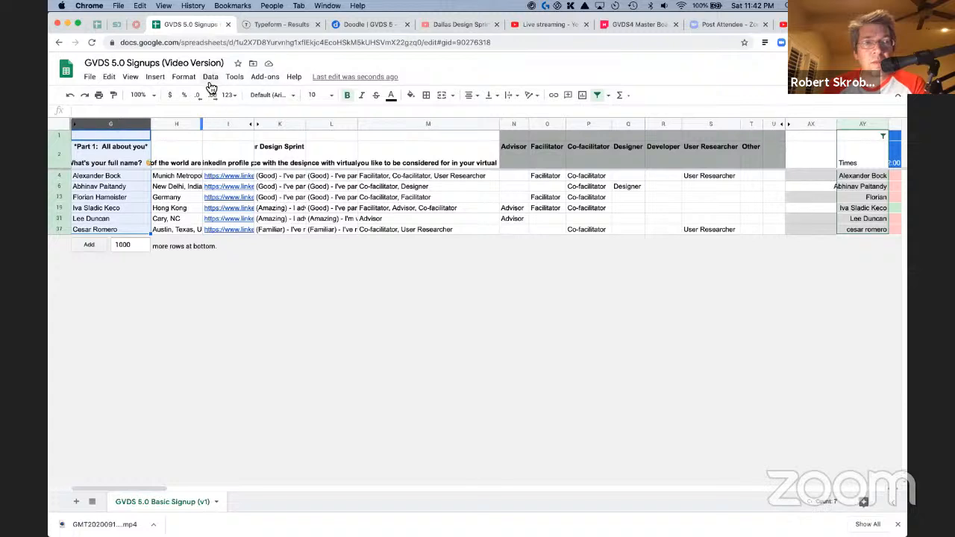
left_click(131, 77)
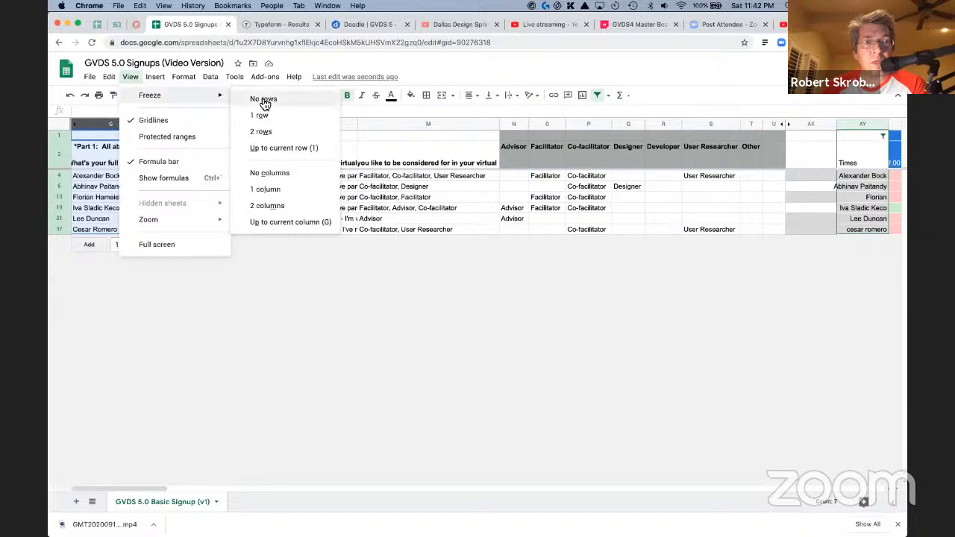
left_click(268, 189)
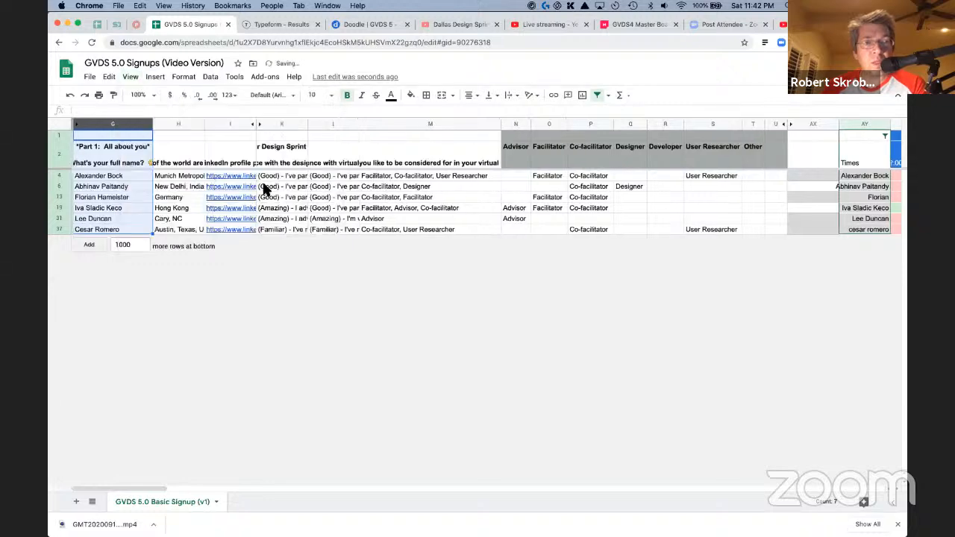
scroll(236, 210, "right", 6)
scroll(235, 210, "left", 6)
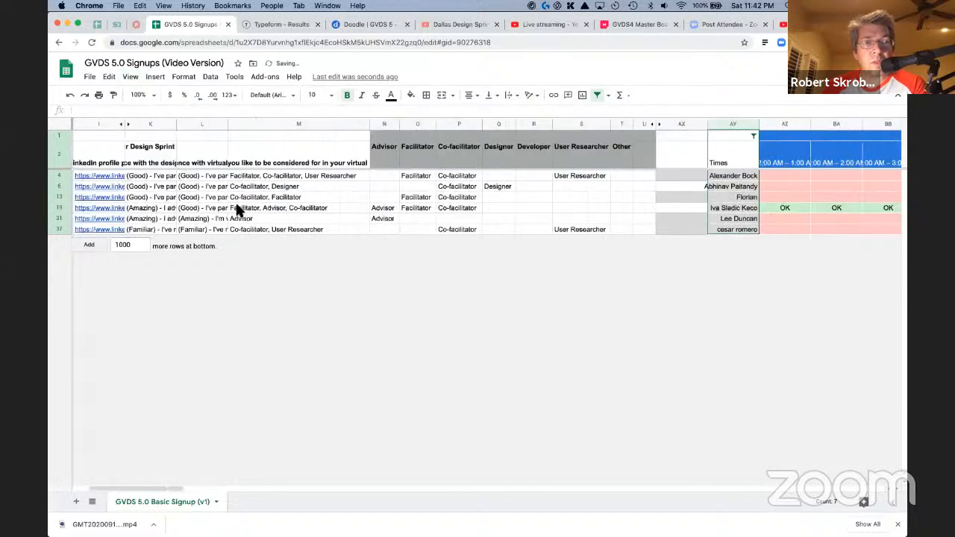
Freeze the sheet's columns up to the selected full-name column G
left_click(130, 77)
mouse_move(183, 95)
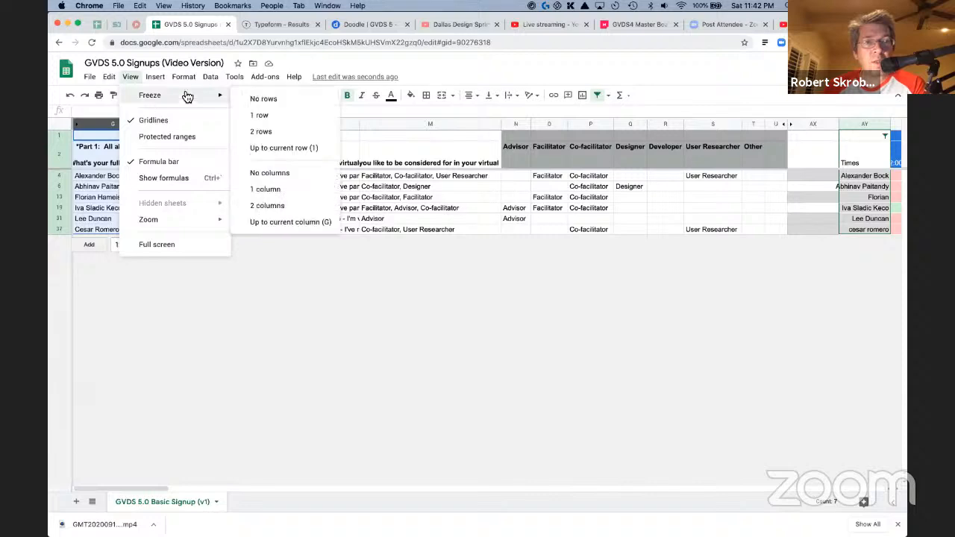
left_click(277, 222)
Examine which participants share available time slots on Mon 12, reading them against the frozen name column
scroll(330, 217, "right", 10)
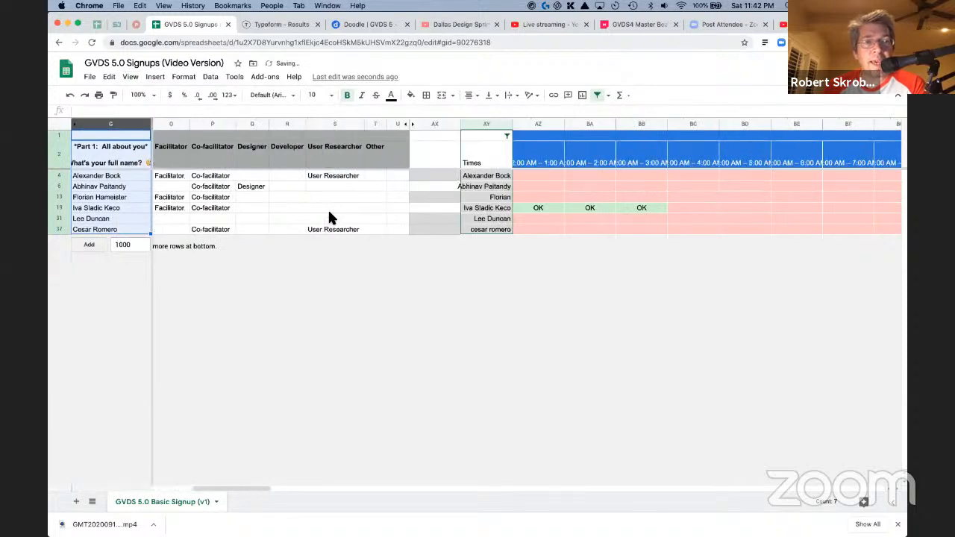
scroll(329, 214, "right", 15)
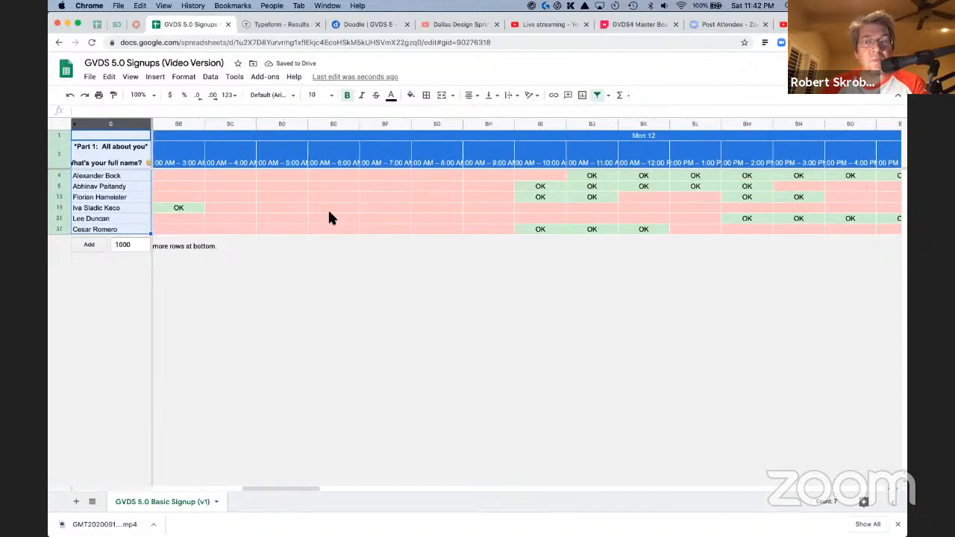
scroll(329, 217, "right", 1)
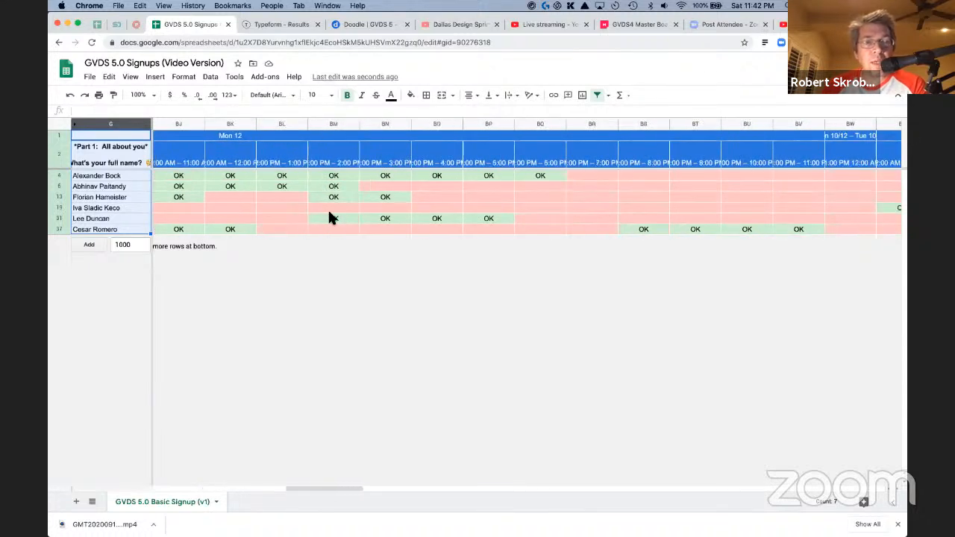
scroll(332, 216, "right", 2)
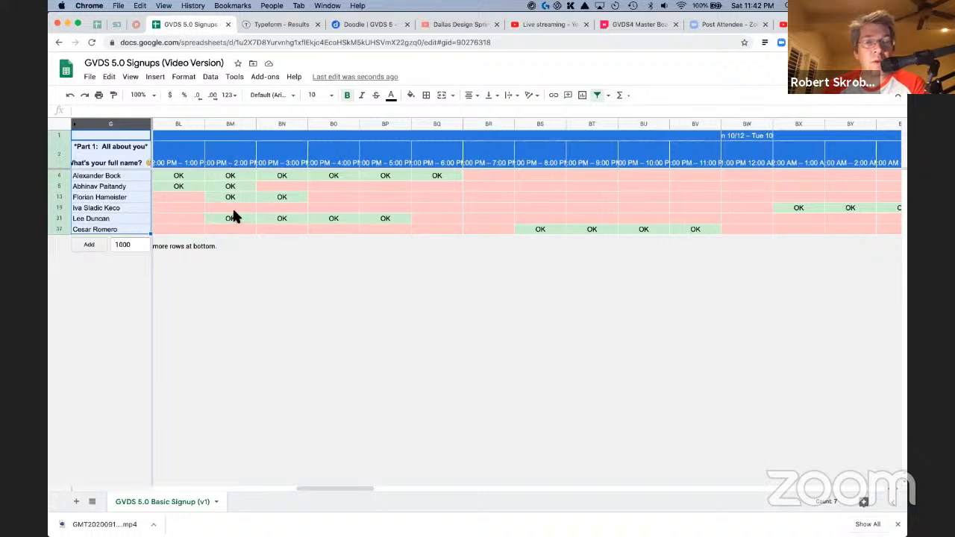
scroll(228, 213, "left", 4)
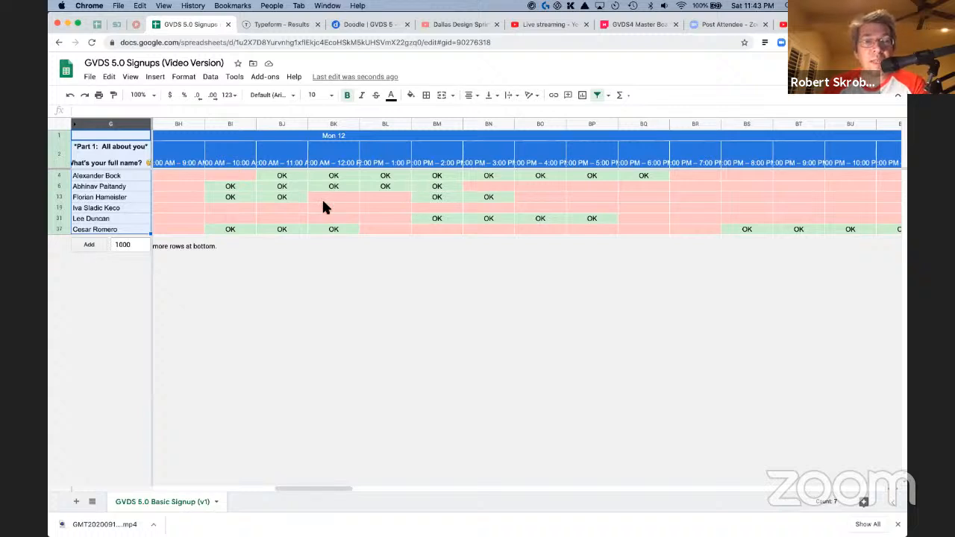
scroll(323, 207, "left", 20)
scroll(323, 207, "left", 8)
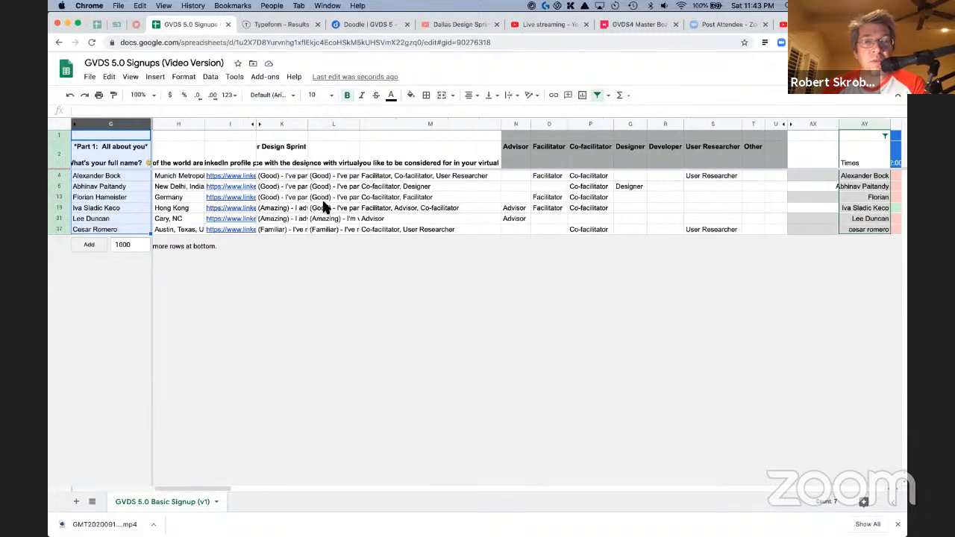
Examine the role columns for a possible team: Facilitator in row 4, Co-facilitator in row 13, Advisor in row 31 and Designer in row 6
scroll(358, 205, "right", 8)
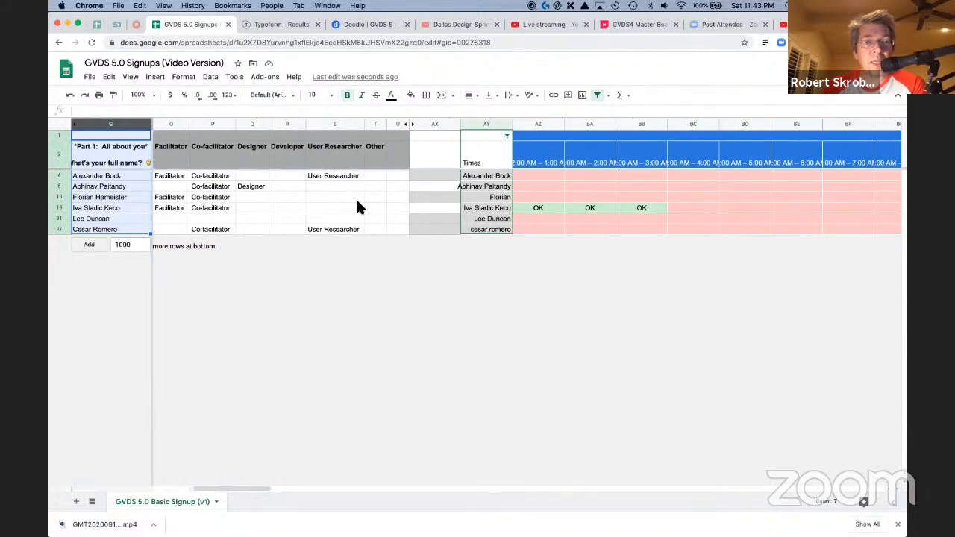
scroll(357, 202, "left", 2)
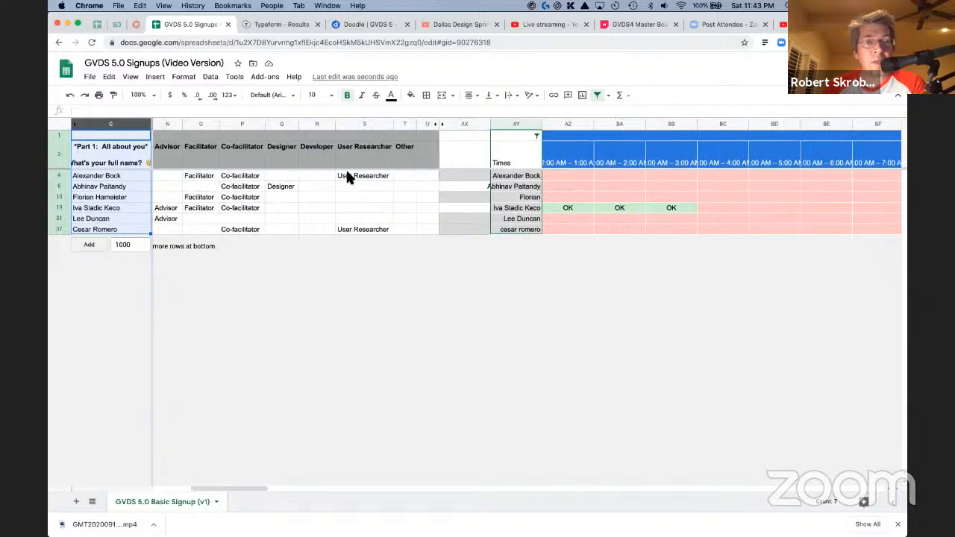
left_click(202, 177)
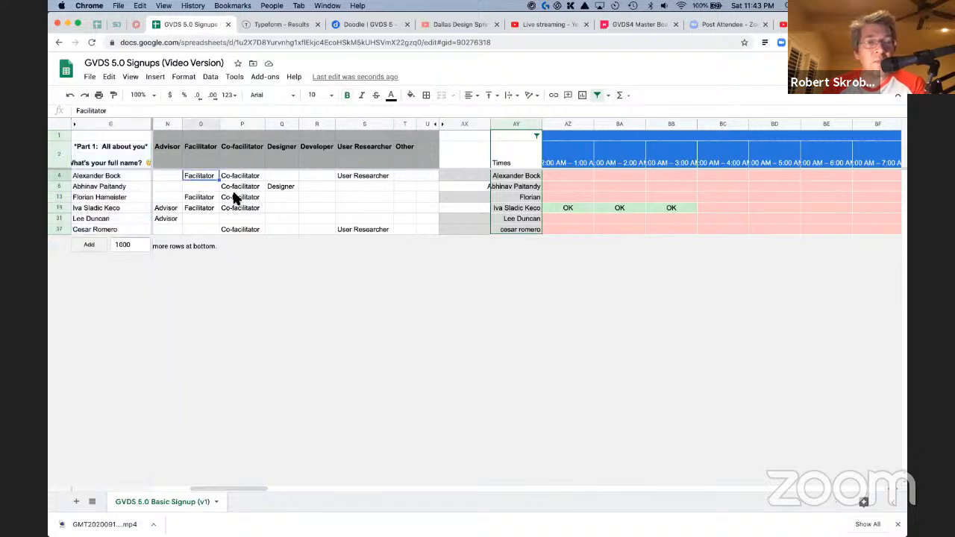
left_click(235, 198)
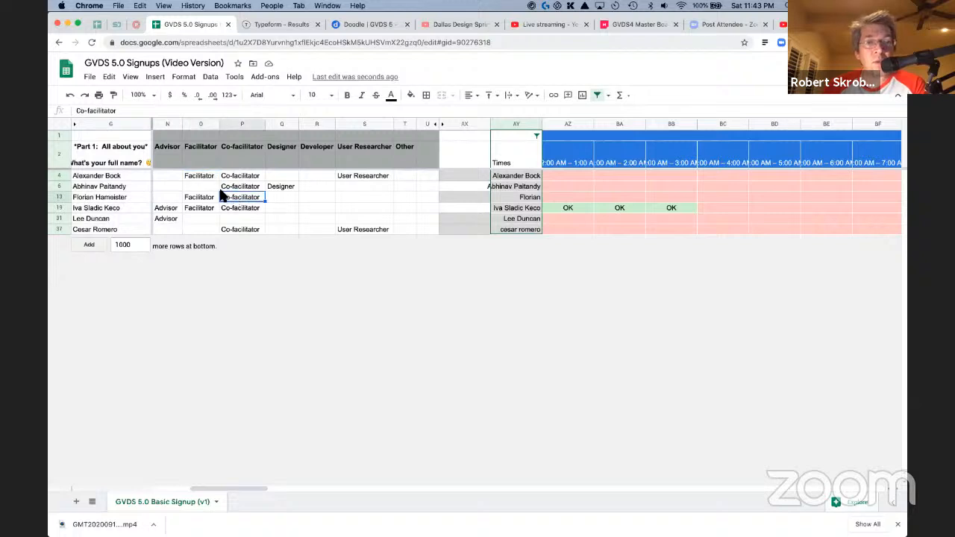
left_click(168, 216)
left_click(247, 197)
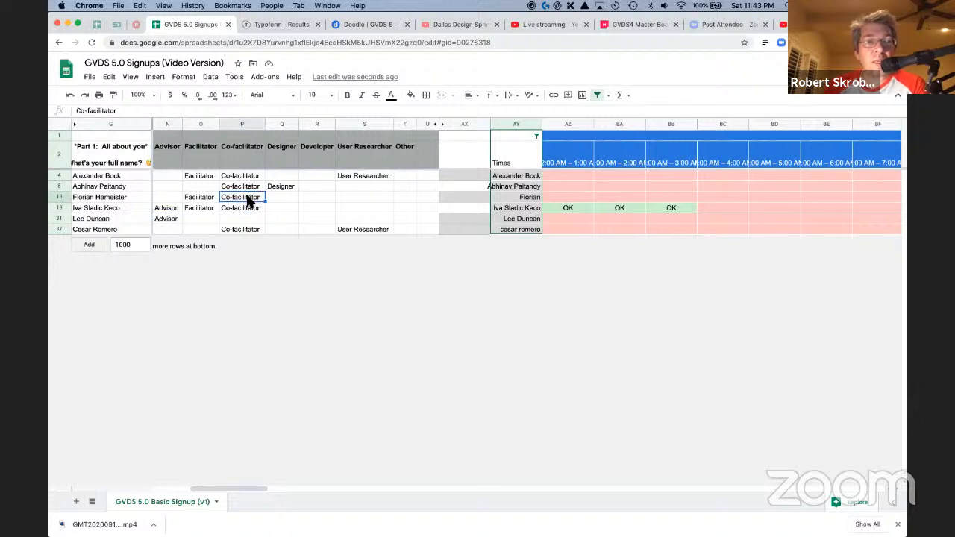
left_click(204, 177)
left_click(276, 188)
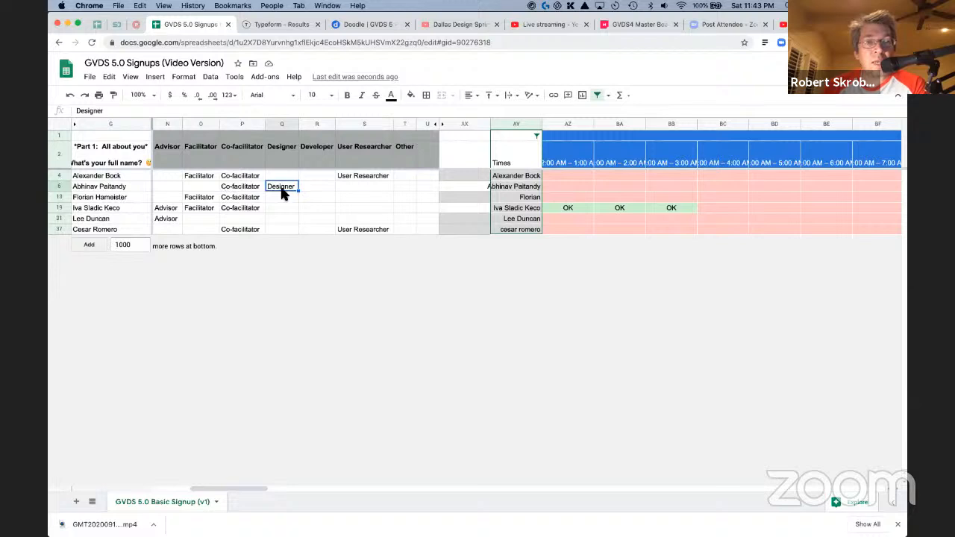
Check the same participants' availability across the sprint days from Mon 12 through to Thursday
scroll(470, 219, "right", 10)
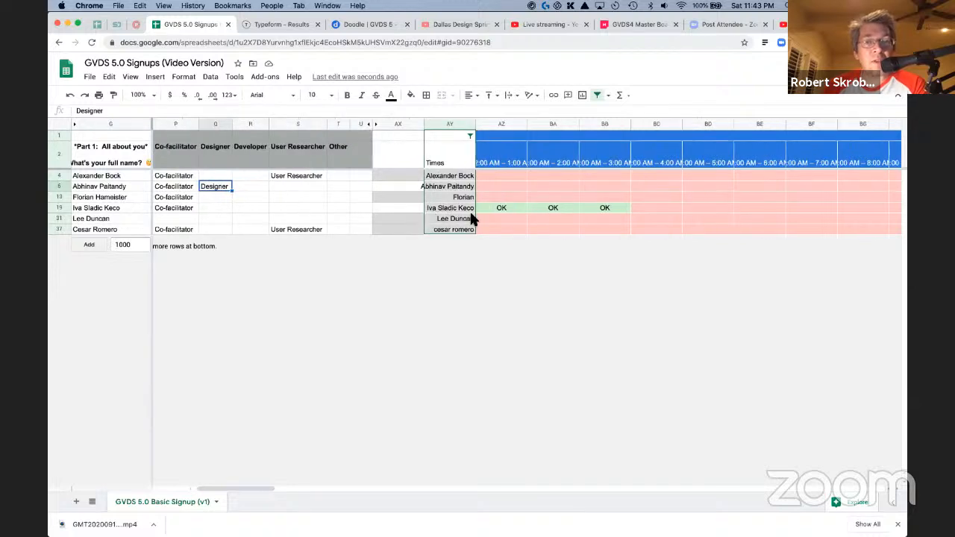
scroll(471, 217, "right", 5)
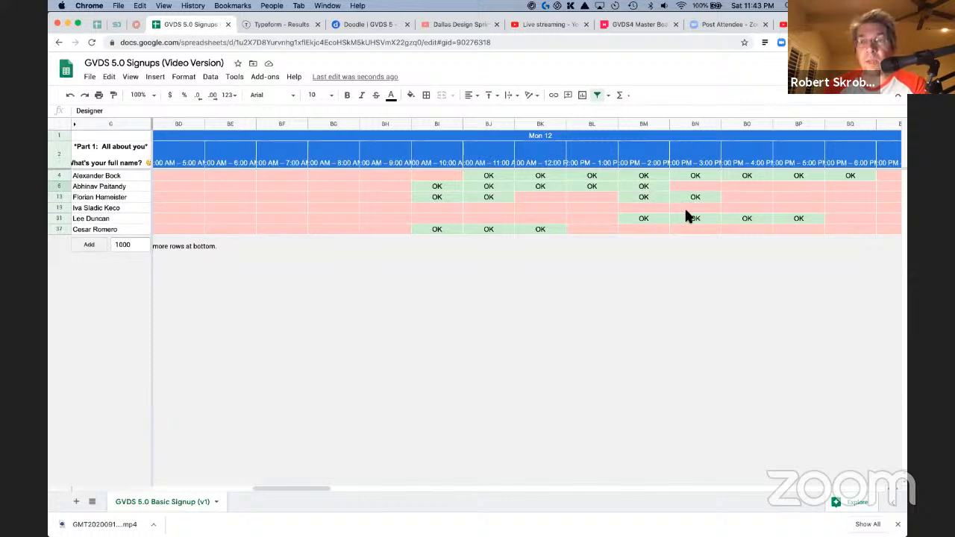
scroll(686, 212, "right", 20)
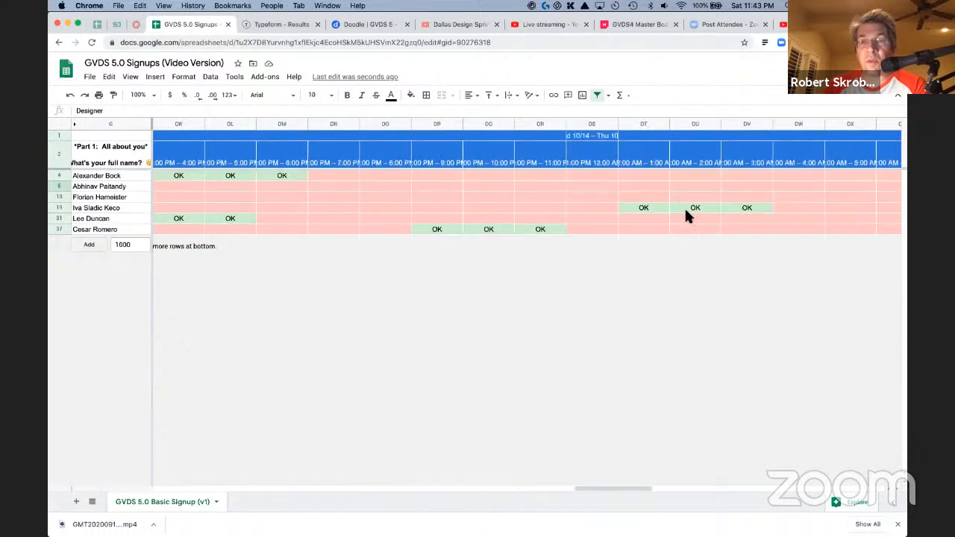
Switch to the GVDS4 Master Board in Mural and examine how the Week 1 teams are laid out by colour-coded role
scroll(687, 215, "right", 1)
scroll(684, 206, "left", 20)
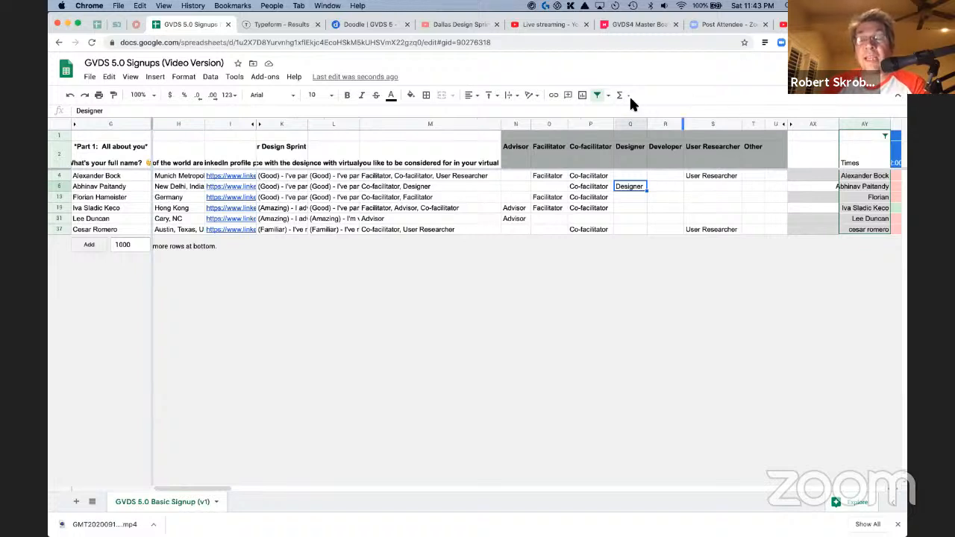
left_click(639, 25)
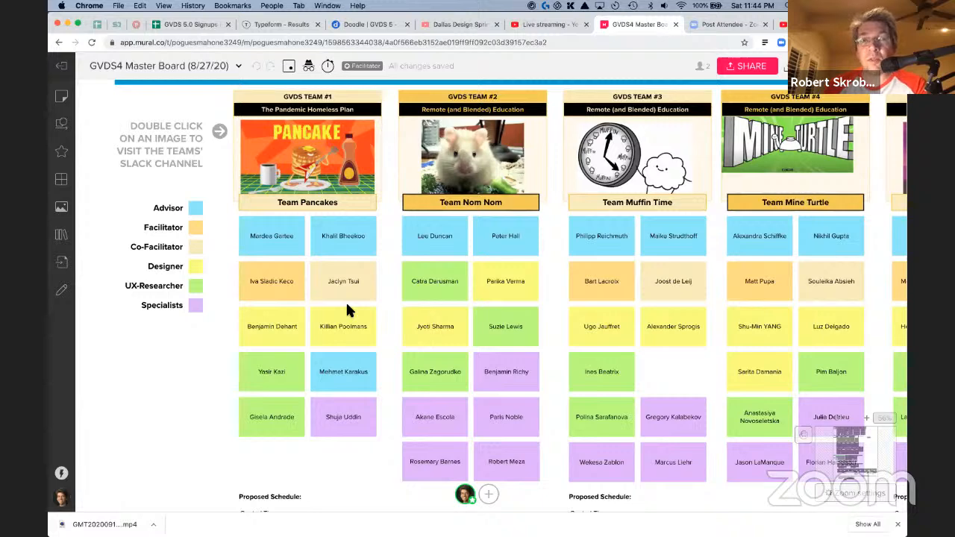
scroll(391, 332, "down", 2)
scroll(391, 332, "right", 1)
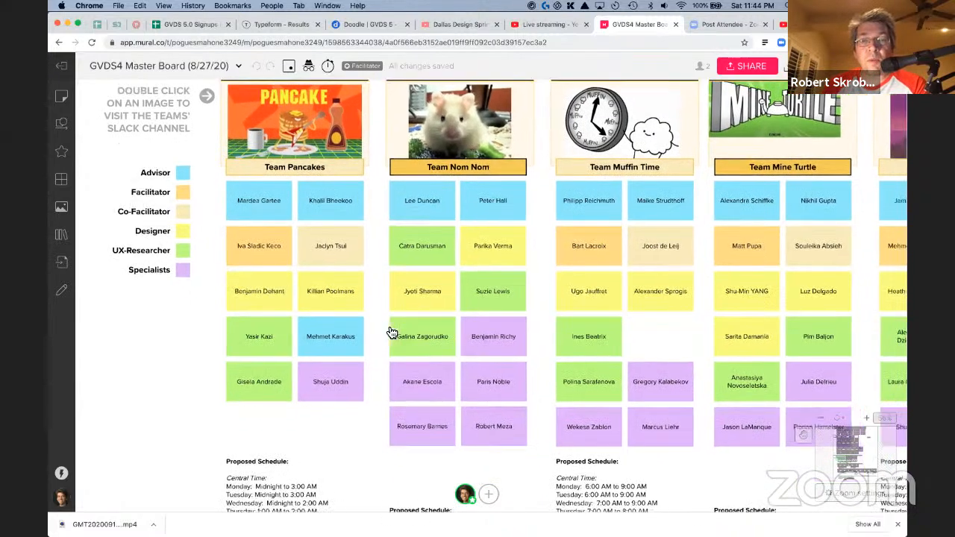
scroll(415, 342, "up", 1)
scroll(414, 341, "right", 1)
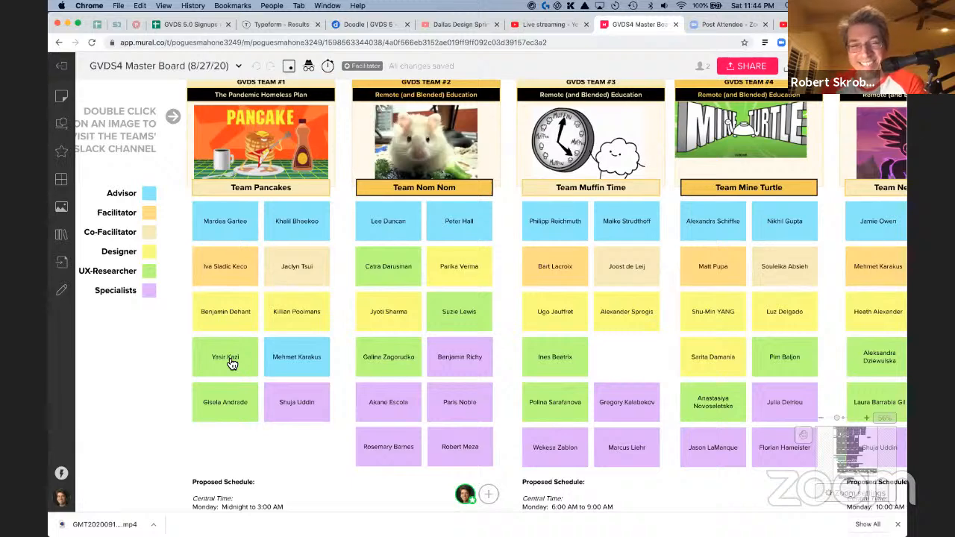
Try moving Team Pancakes' upper UX-Researcher note into the empty Team Muffin Time slot, undo the move and clear the selection
left_click_drag(232, 364, 618, 361)
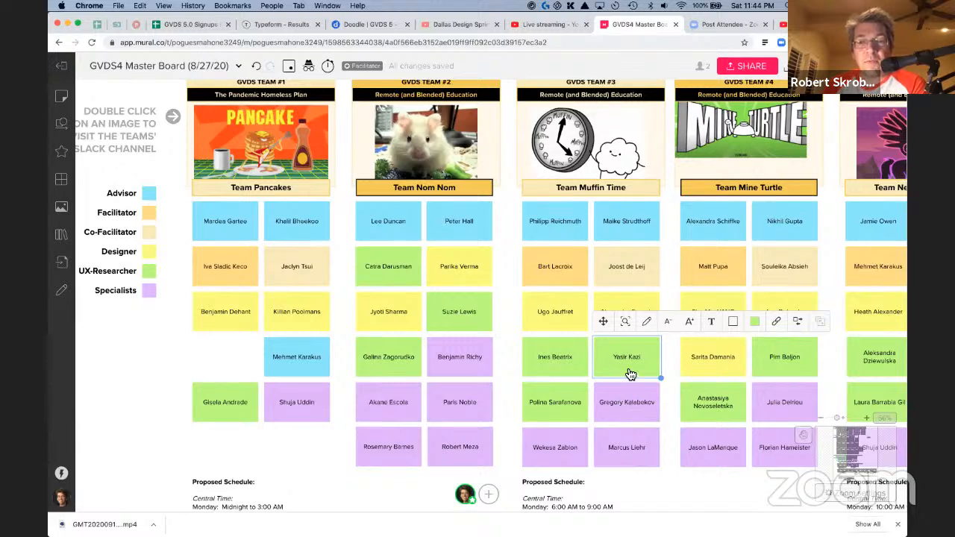
key("super+z")
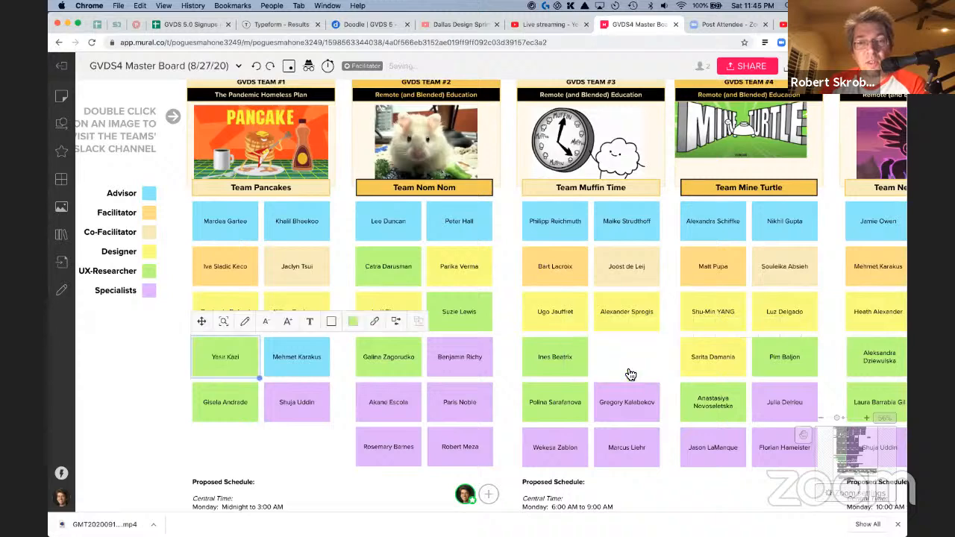
scroll(630, 373, "down", 3)
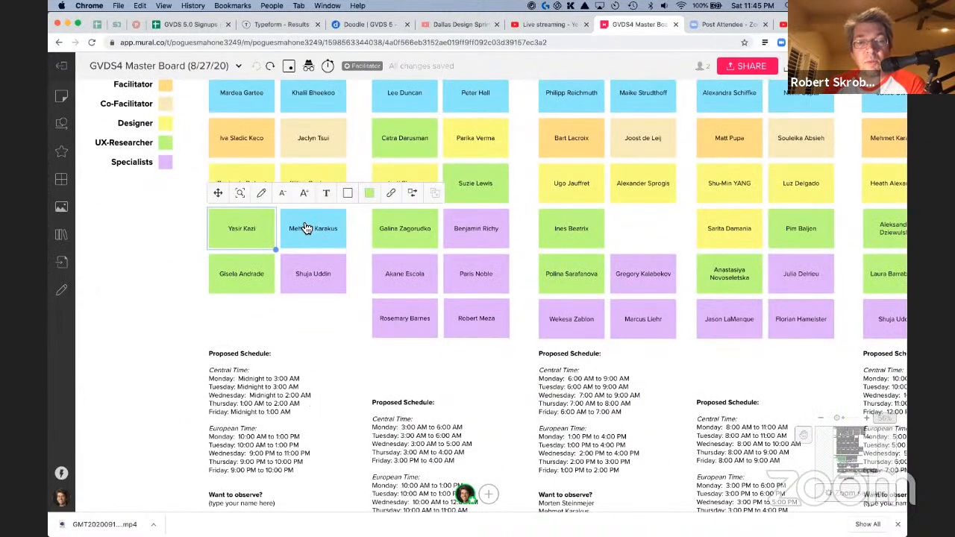
left_click(303, 319)
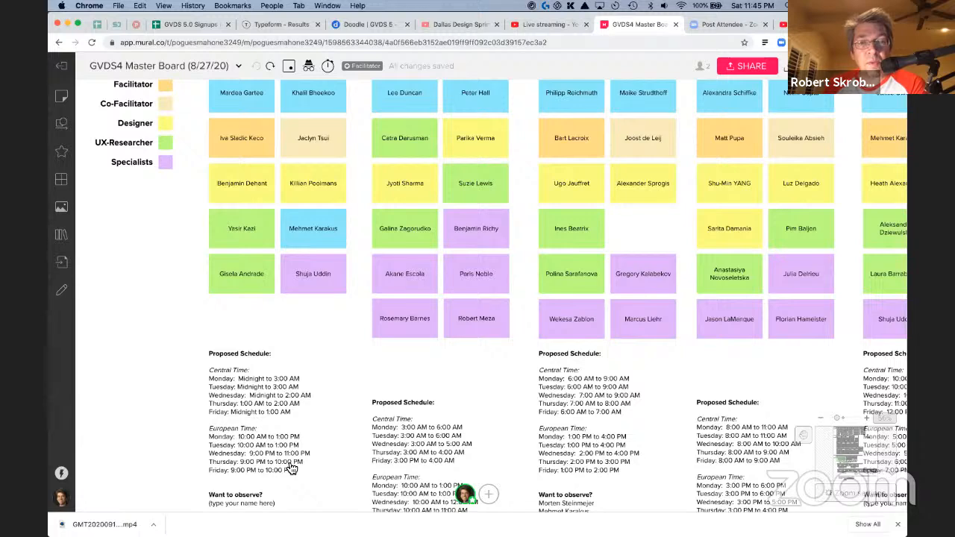
Move Team Pancakes' Proposed Schedule and Want to observe text boxes up together, close beneath the team's member notes
scroll(291, 468, "down", 5)
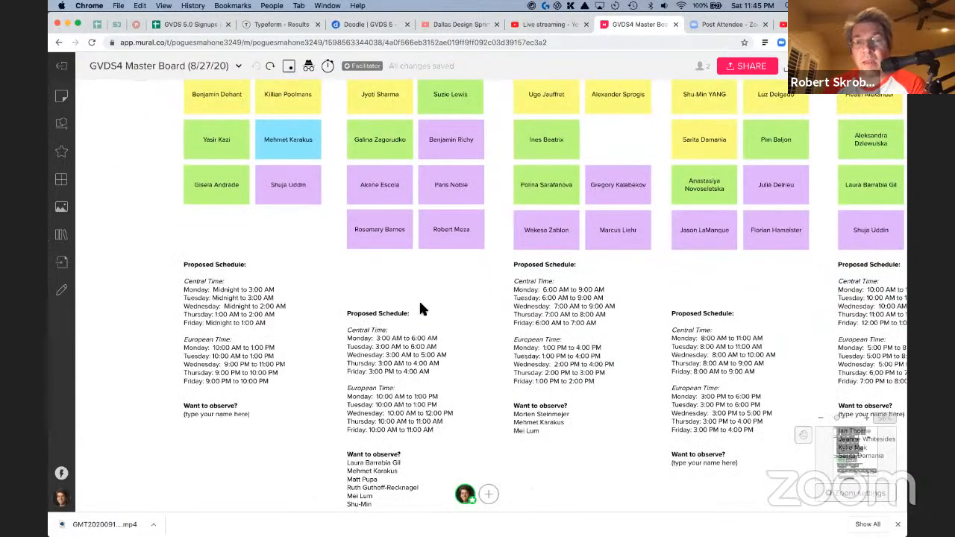
scroll(420, 305, "up", 4)
scroll(406, 328, "down", 3)
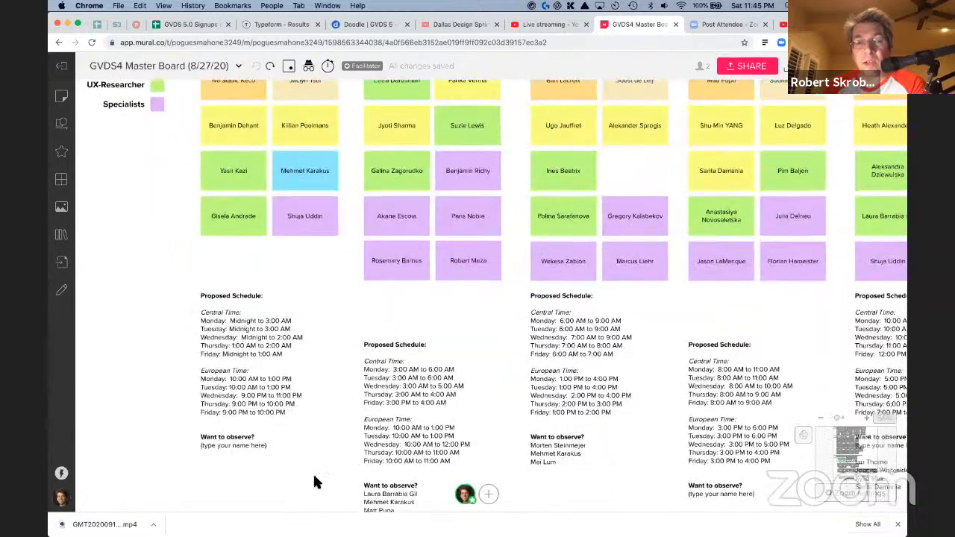
left_click_drag(314, 482, 208, 302)
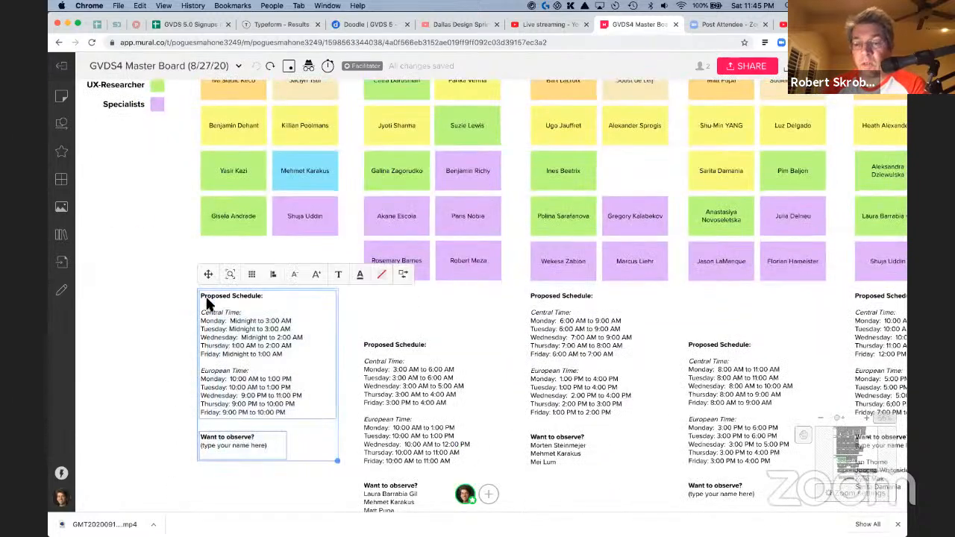
key("Up")
key("Up")
key("Up")
key("Up")
key("Up")
key("Up")
key("Up")
key("Up")
key("Up")
key("Up")
key("Up")
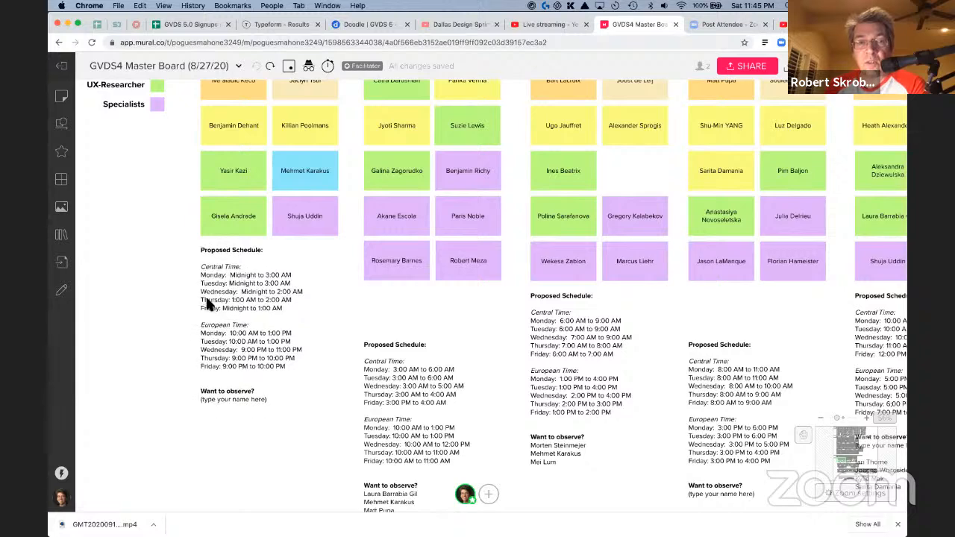
Examine the role mix in the member notes of the Week 1 teams, from Team Pancakes across to Team Neon Pegasus
scroll(274, 298, "up", 2)
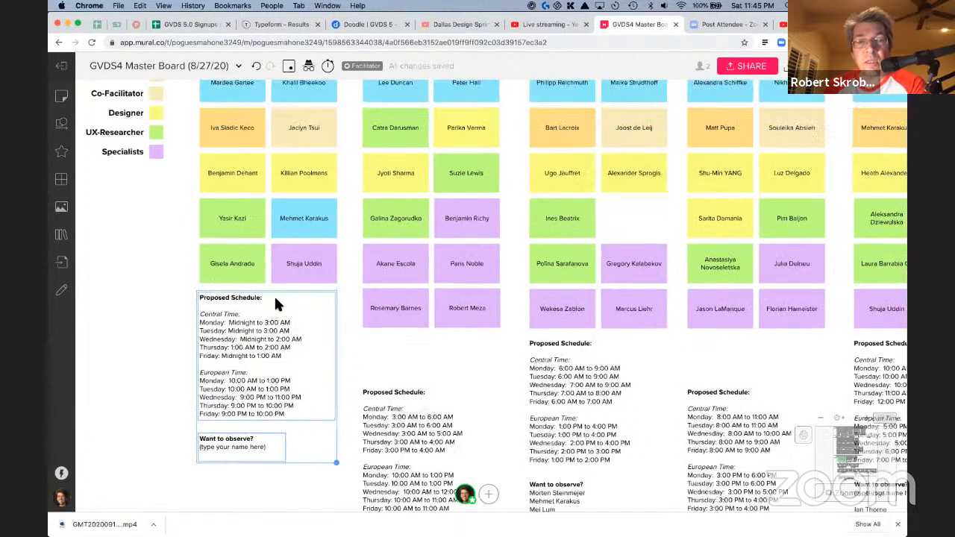
scroll(271, 278, "up", 4)
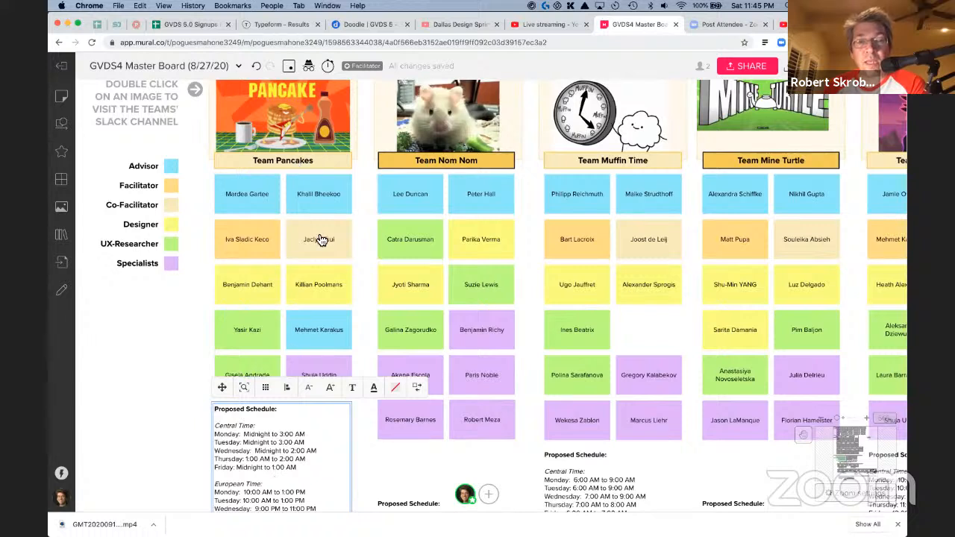
left_click(340, 276)
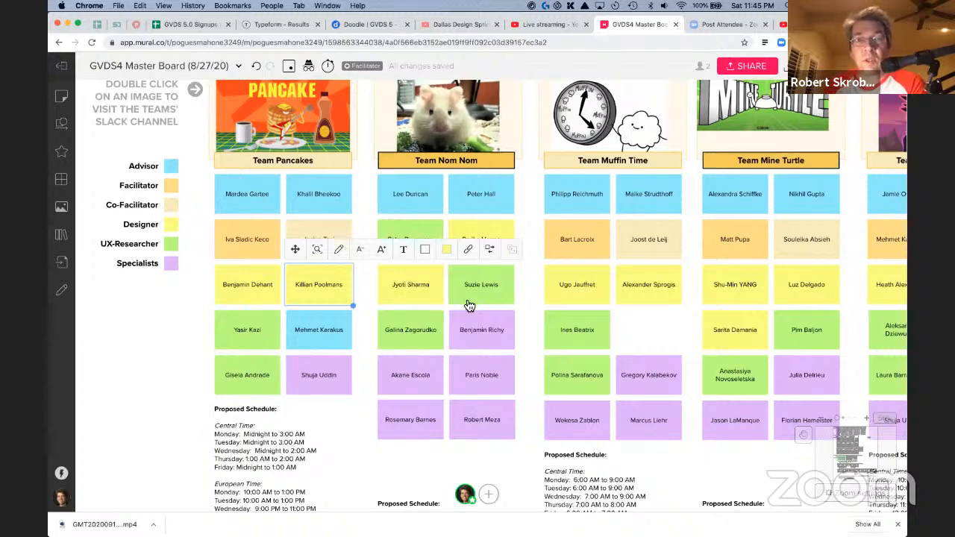
scroll(463, 298, "right", 3)
scroll(463, 298, "up", 2)
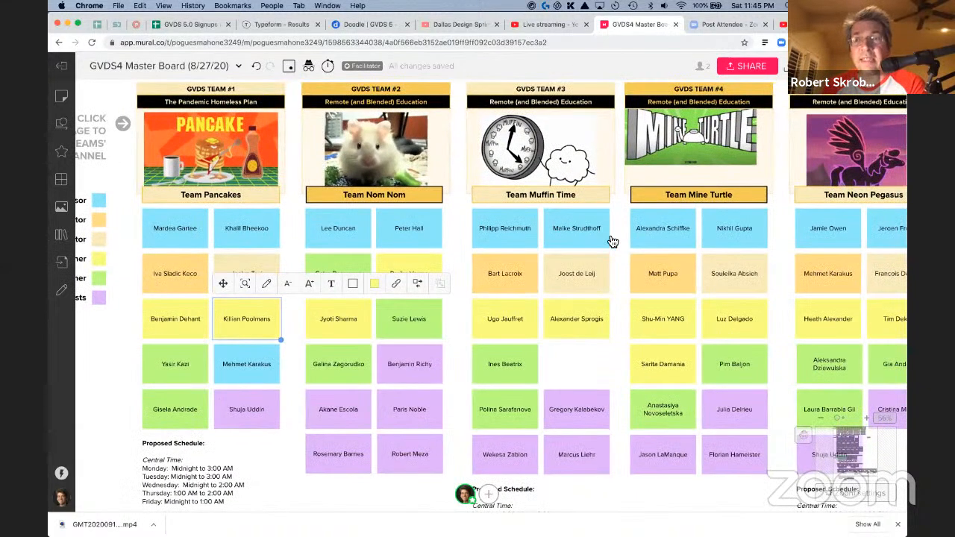
left_click(616, 348)
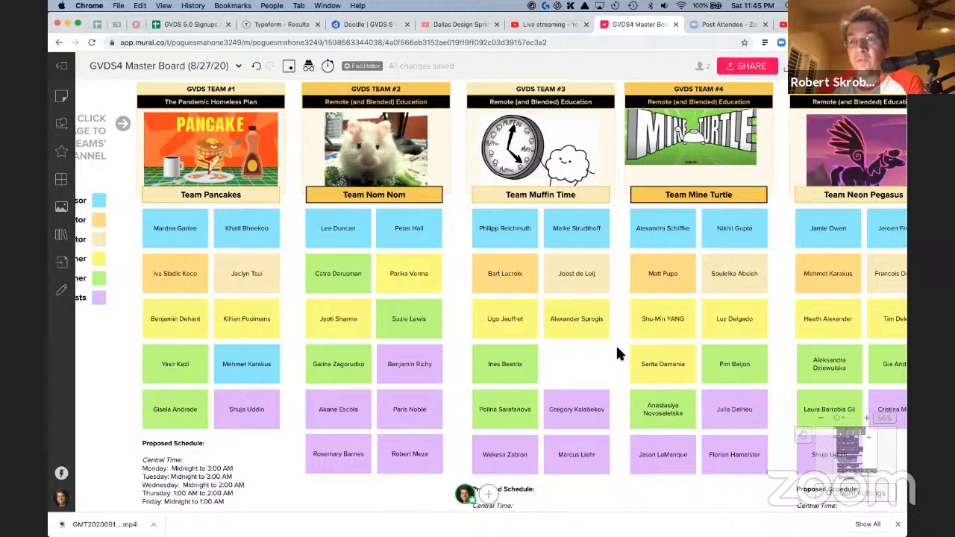
scroll(616, 354, "down", 10)
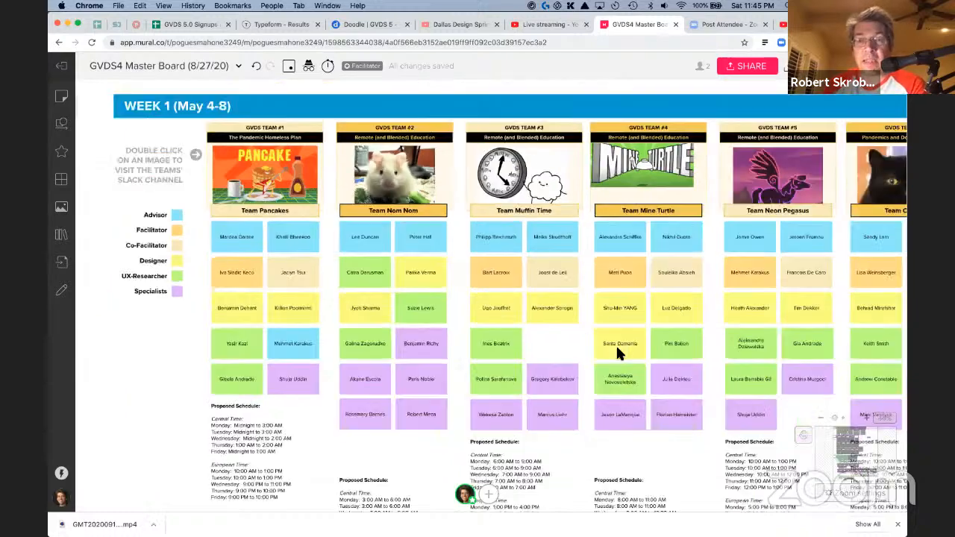
Survey the board's participant profiles by discipline, from Facilitation through to Product Mgmt and User Research, and the challenges below them
scroll(615, 354, "up", 10)
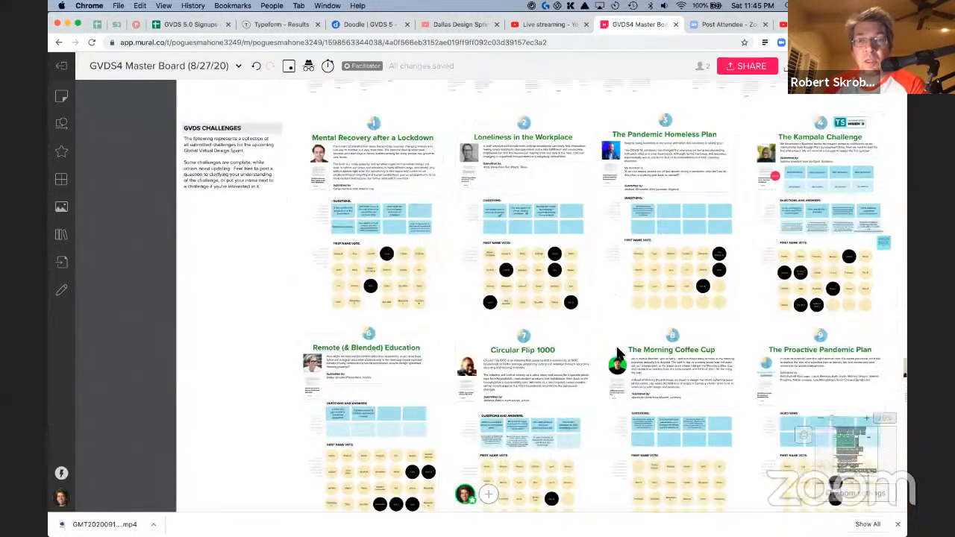
scroll(618, 354, "right", 5)
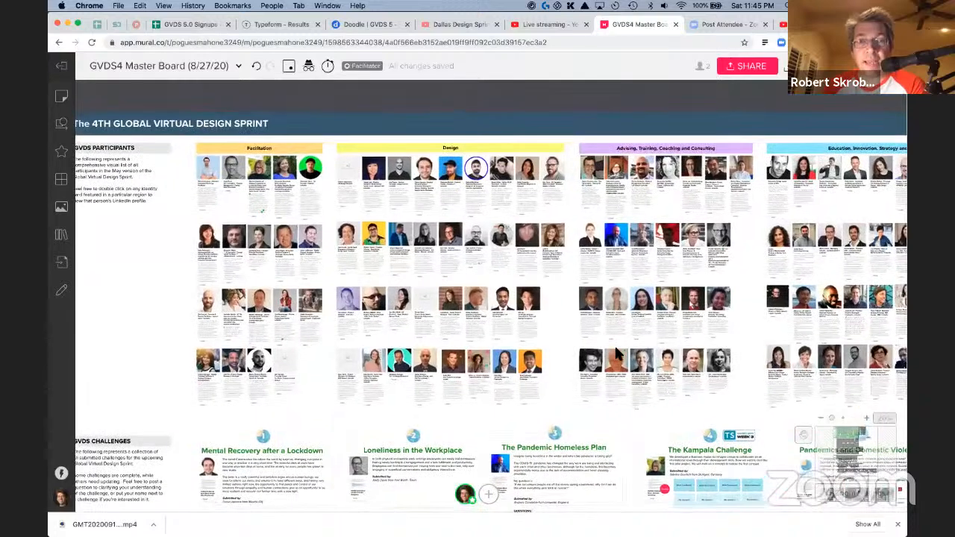
scroll(616, 349, "right", 8)
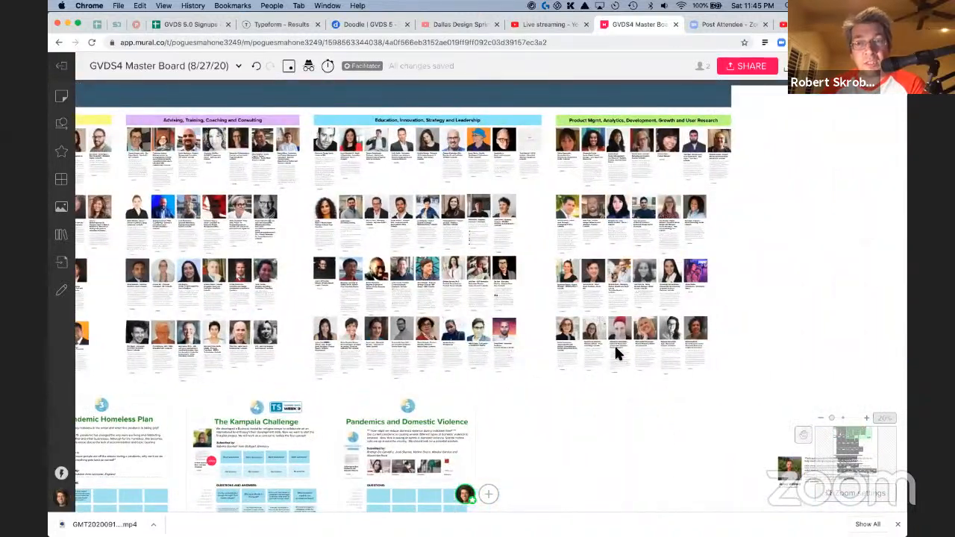
scroll(616, 354, "left", 6)
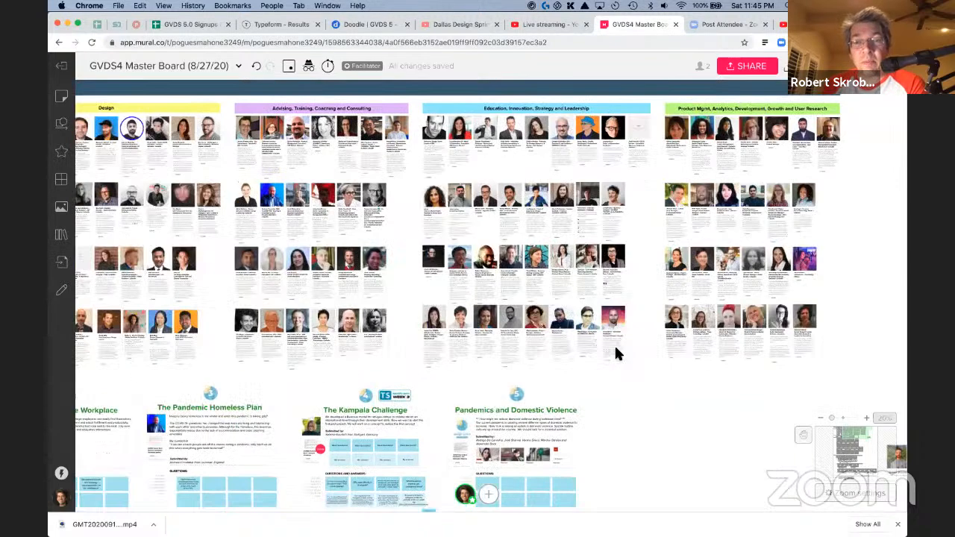
scroll(615, 353, "down", 8)
scroll(615, 353, "left", 6)
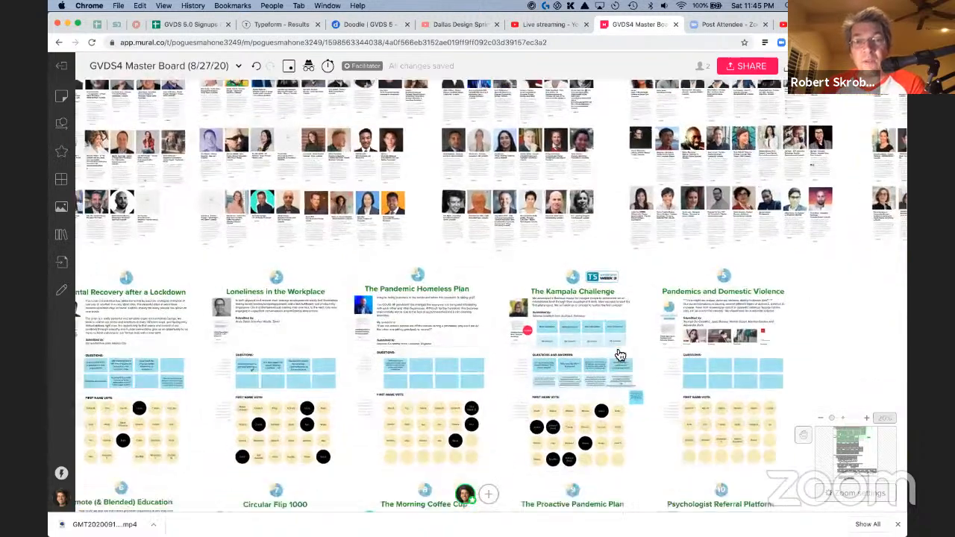
Review the Week 1, Week 2 and Week 3 team sections, then the full set of GVDS challenges with their name votes
scroll(666, 286, "down", 10)
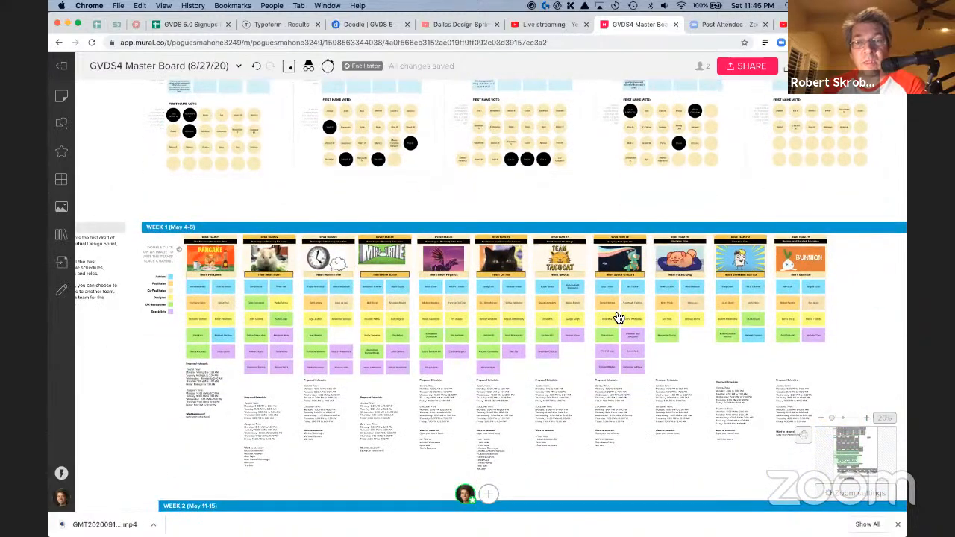
scroll(623, 288, "down", 10)
scroll(620, 282, "up", 13)
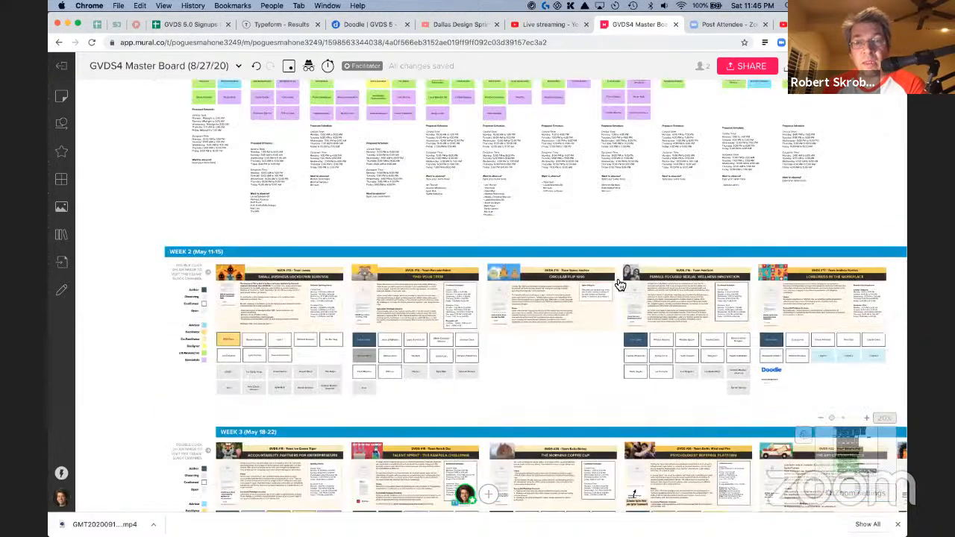
scroll(620, 284, "down", 3)
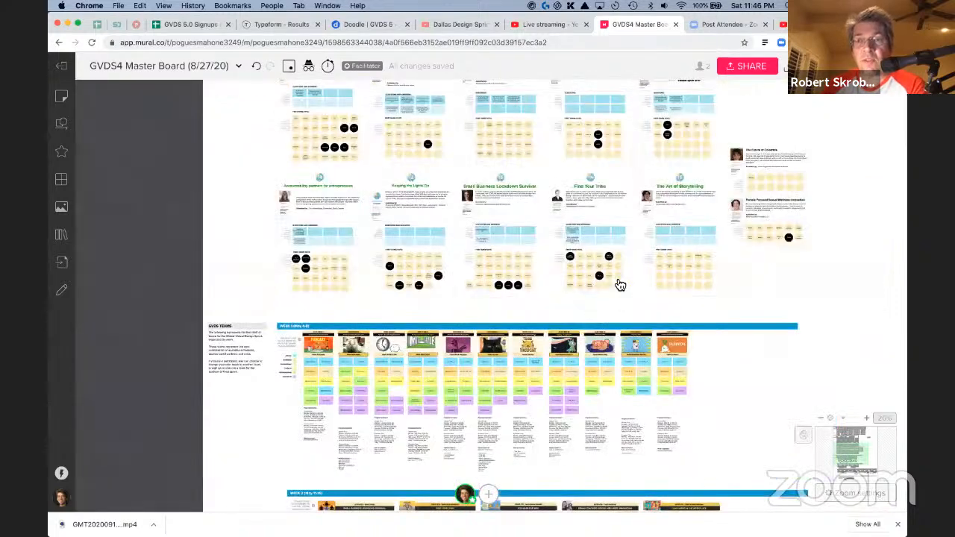
scroll(620, 285, "up", 5)
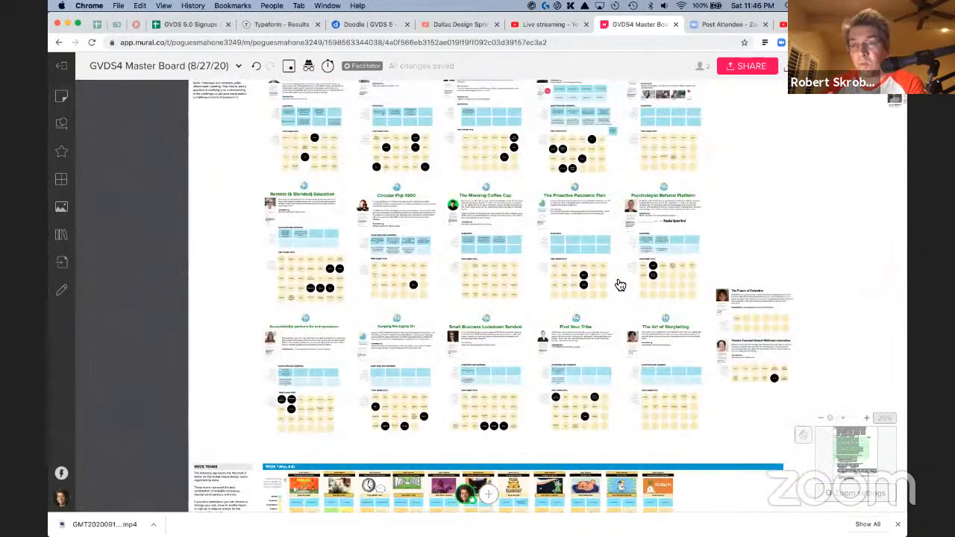
scroll(620, 284, "right", 2)
scroll(620, 284, "up", 1)
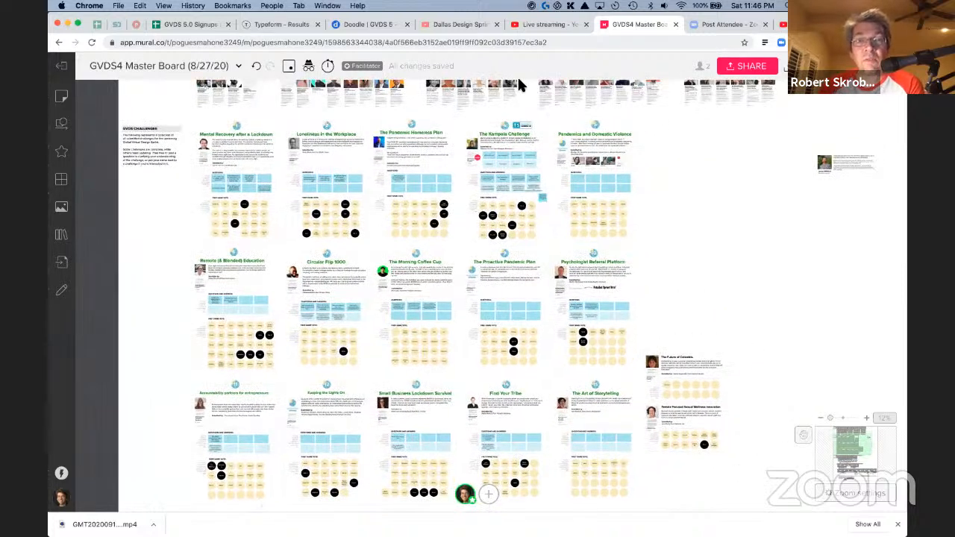
Revisit the GVDS 5.0 Signups spreadsheet and the Doodle availability poll as the sources for team planning, ending on the spreadsheet
left_click(211, 30)
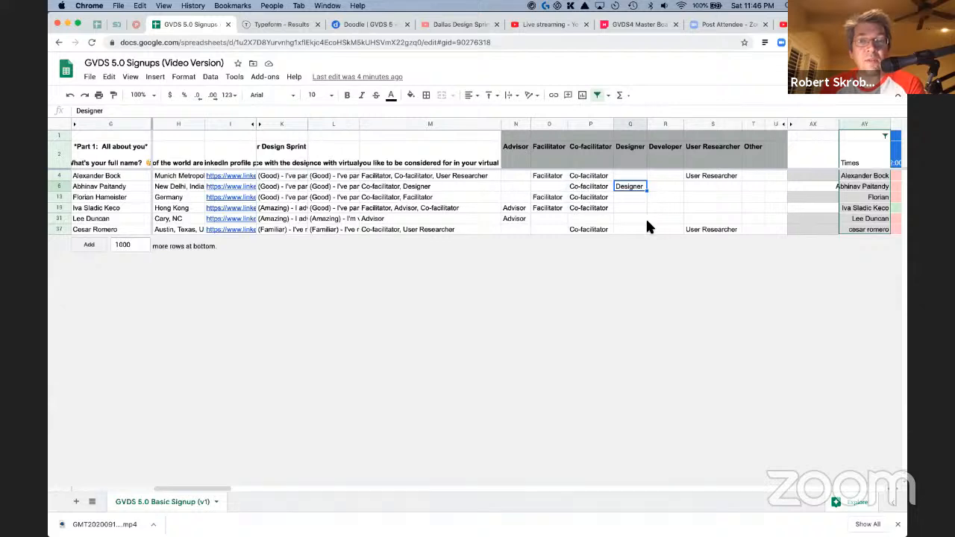
left_click(353, 27)
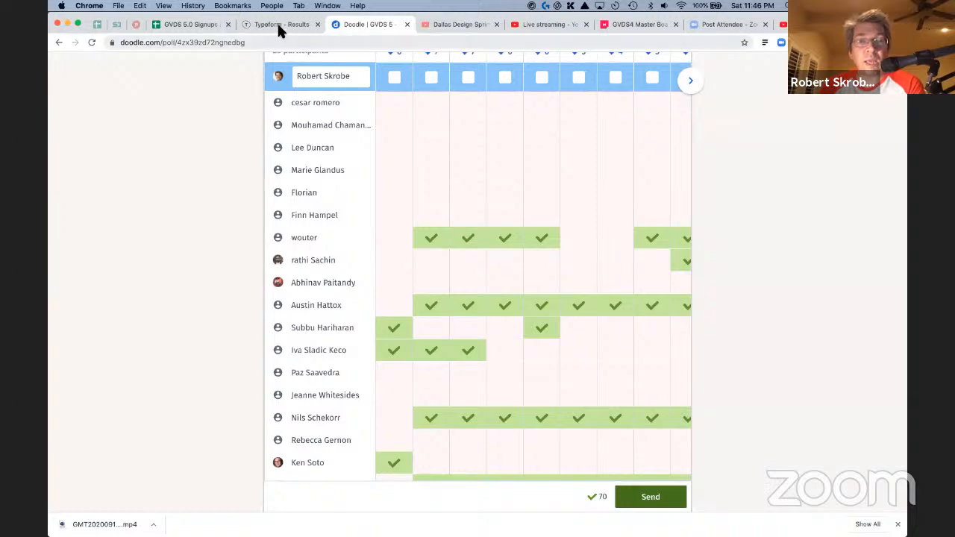
left_click(209, 27)
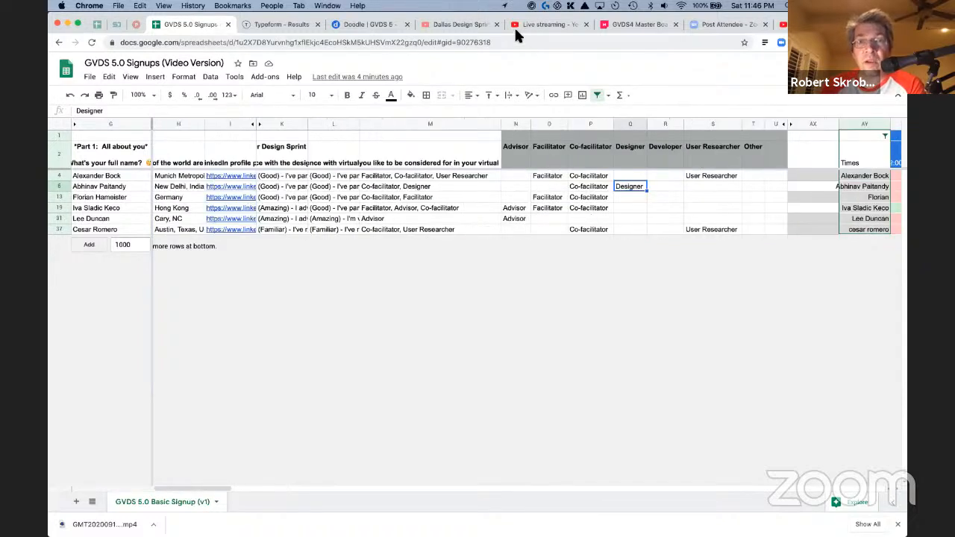
Switch back to the Mural master board and view the team sections for Weeks 1 to 3 together
left_click(621, 26)
scroll(589, 186, "up", 5)
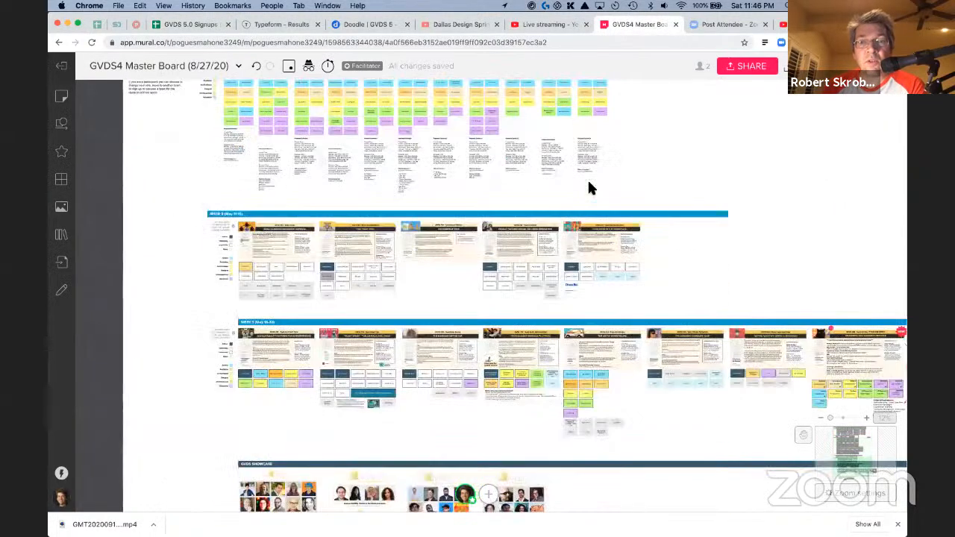
scroll(590, 186, "up", 3)
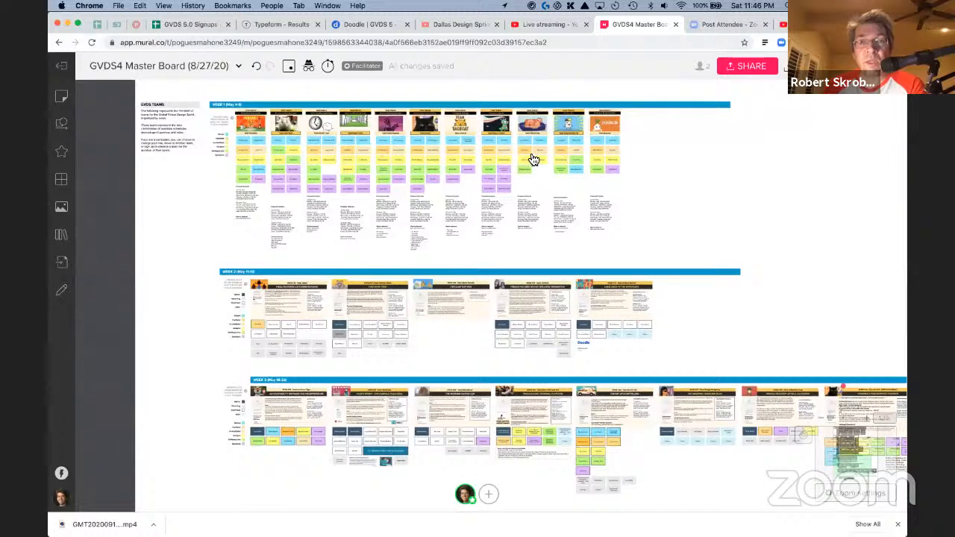